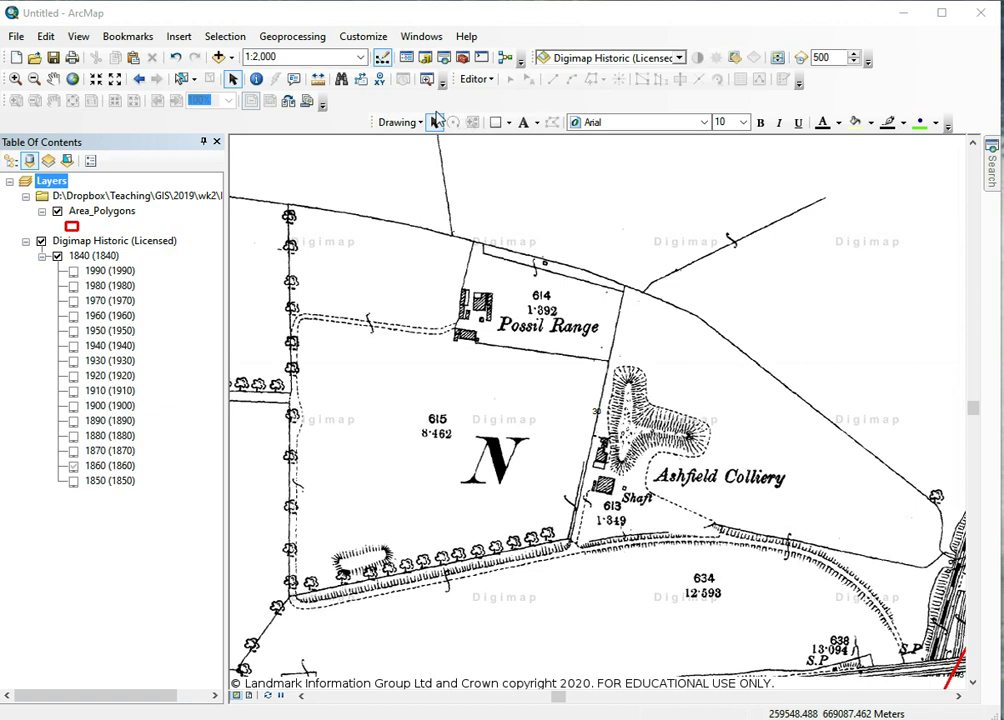
Open the Catalog, expand the wk2 Inputfiles folder and bring up its New options
{"action": "left_click", "coordinate": [426, 59]}
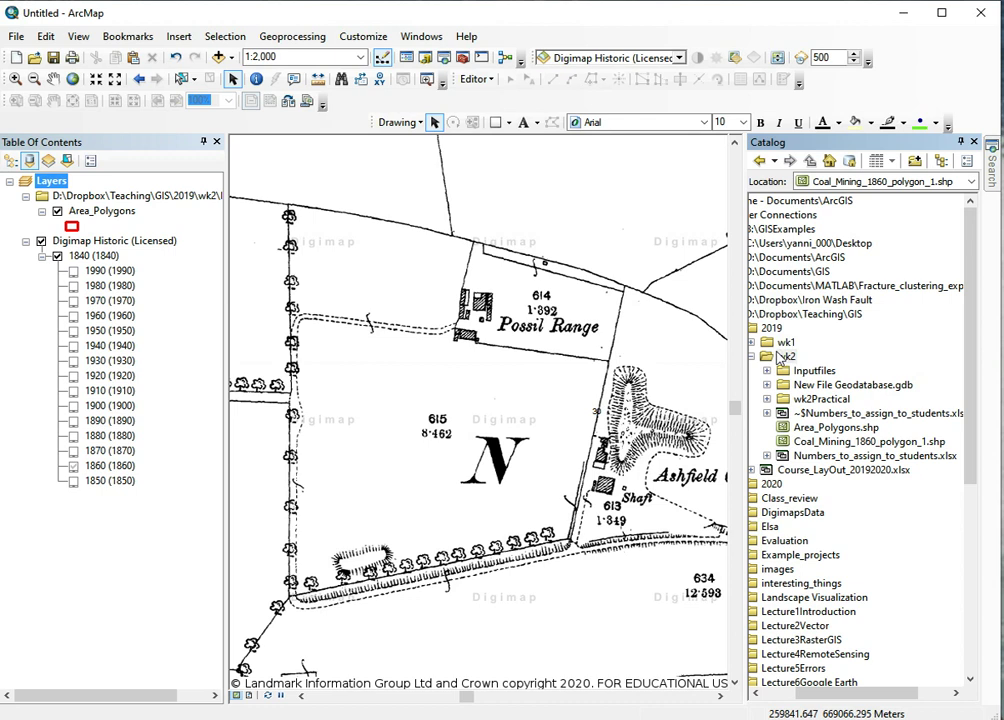
{"action": "left_click_drag", "start_coordinate": [829, 692], "coordinate": [788, 695]}
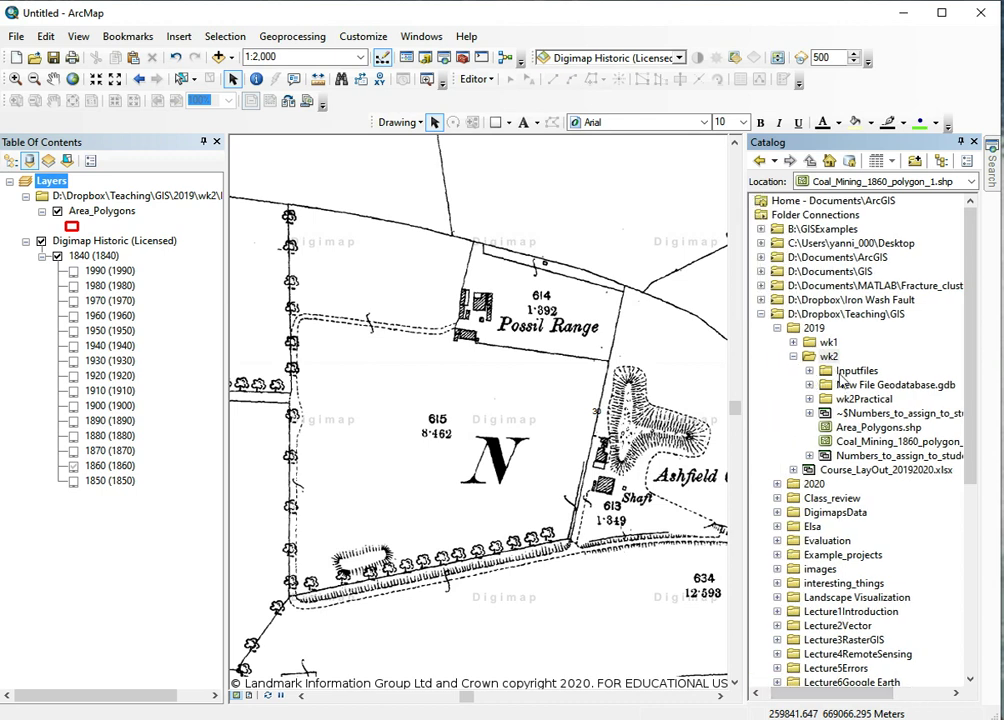
{"action": "double_click", "coordinate": [858, 372]}
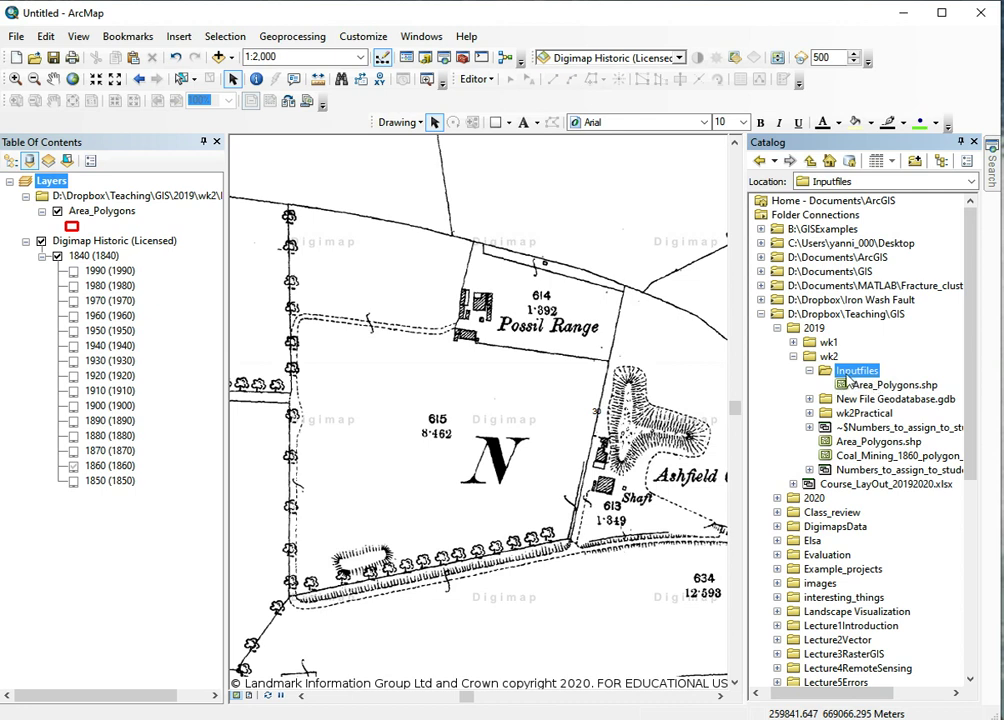
{"action": "right_click", "coordinate": [871, 377]}
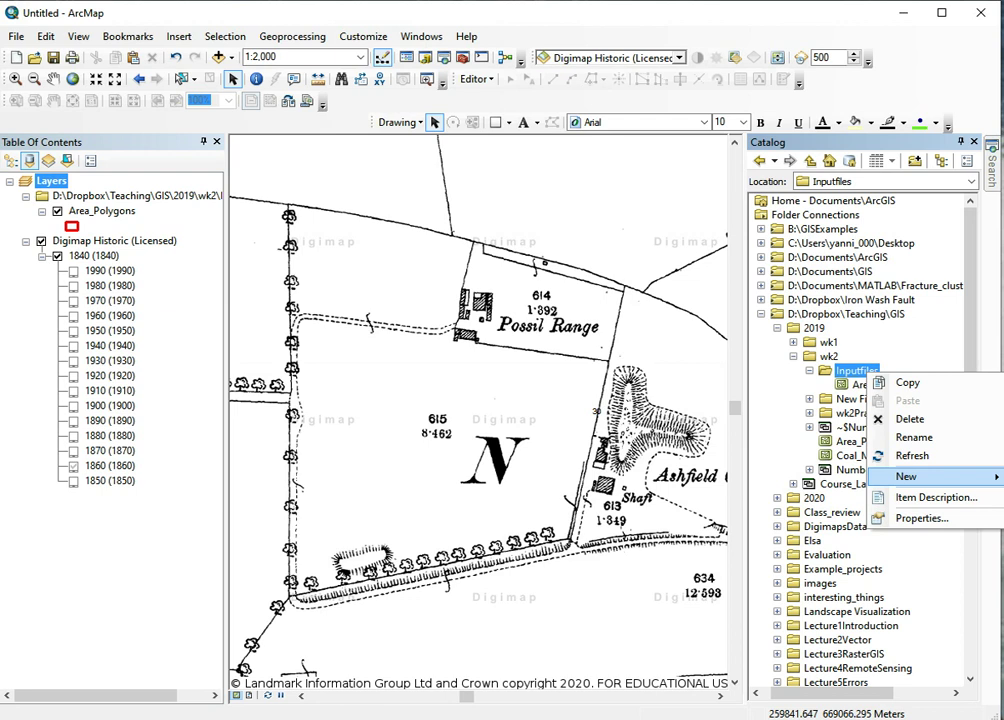
Define a new Polygon shapefile named Coal_Mining_1860_Polygon30 and open its spatial reference settings
{"action": "left_click", "coordinate": [995, 476]}
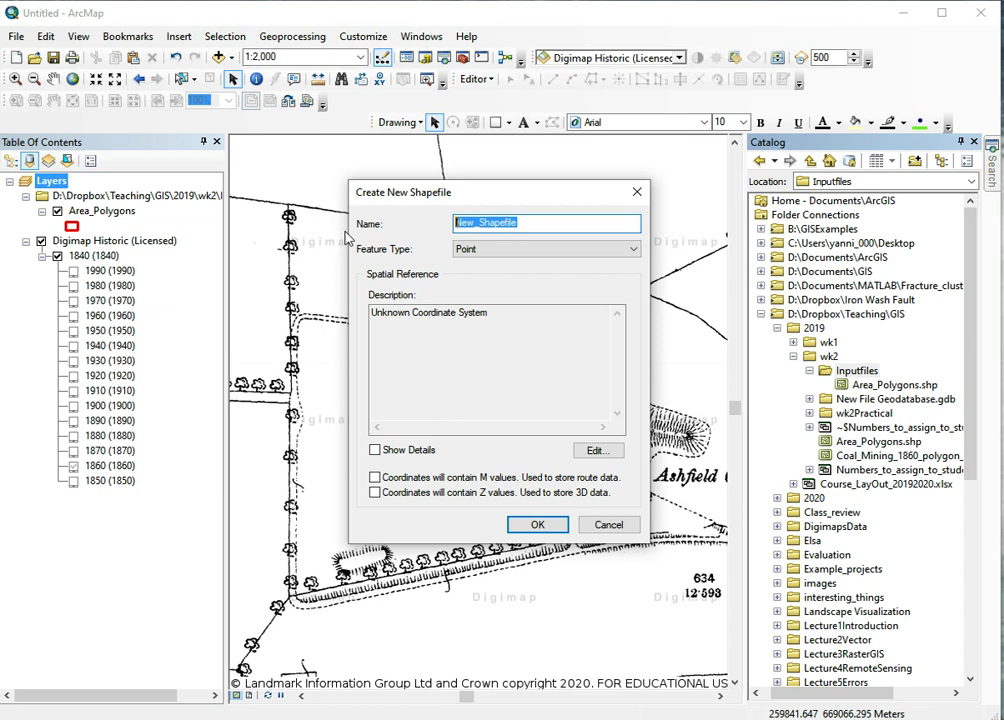
{"action": "type", "text": "Coal"}
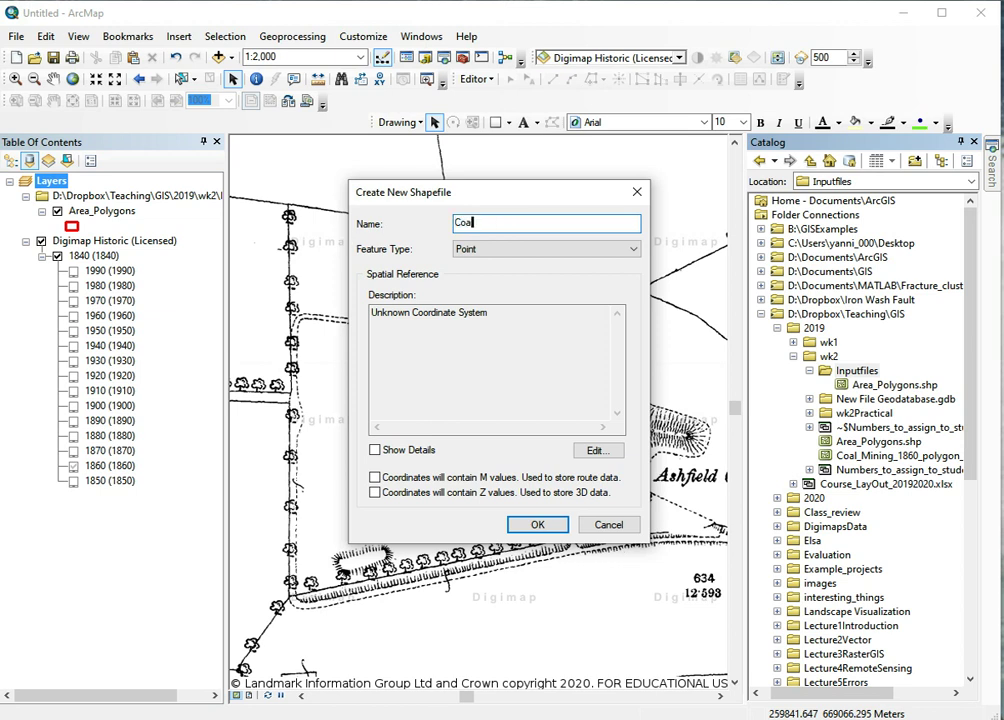
{"action": "type", "text": "_Mining_1860_Polygon30"}
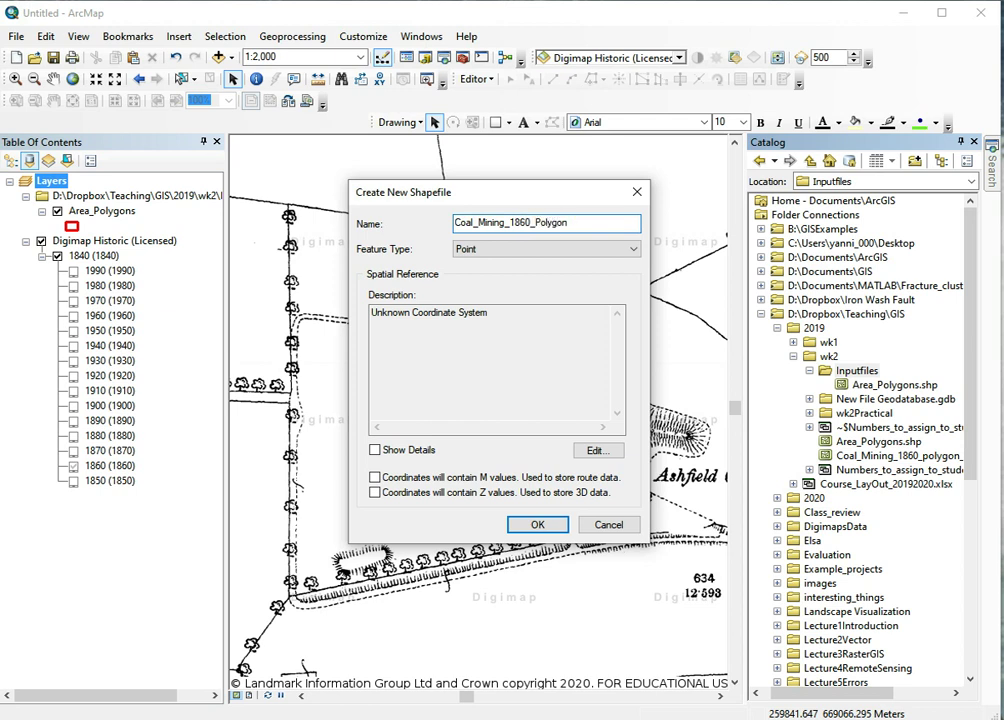
{"action": "left_click", "coordinate": [489, 252]}
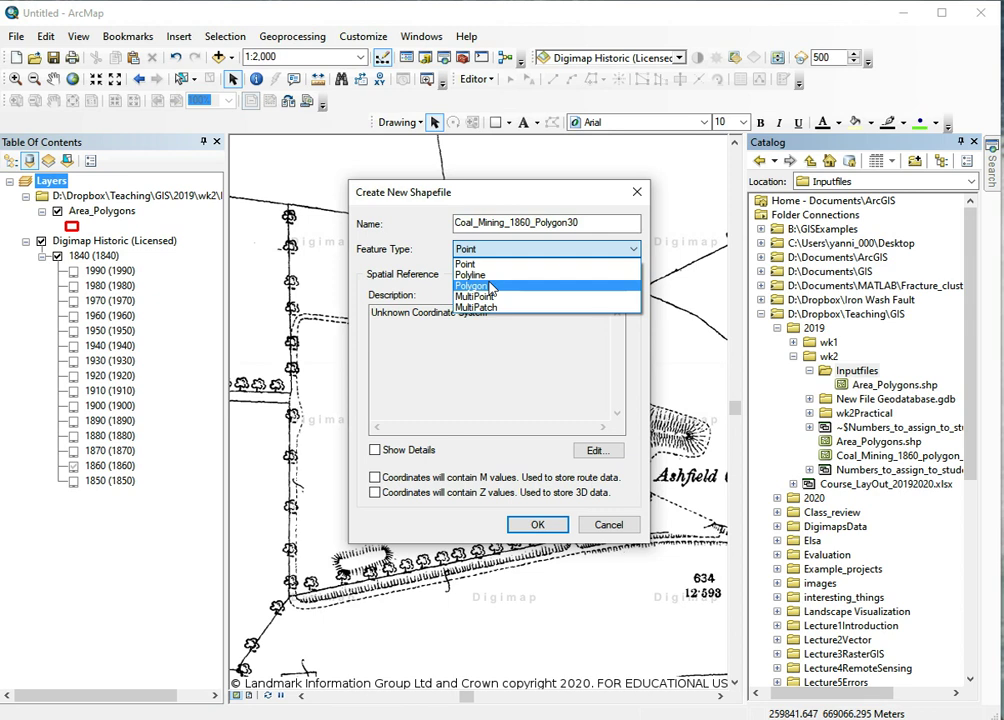
{"action": "left_click", "coordinate": [491, 287]}
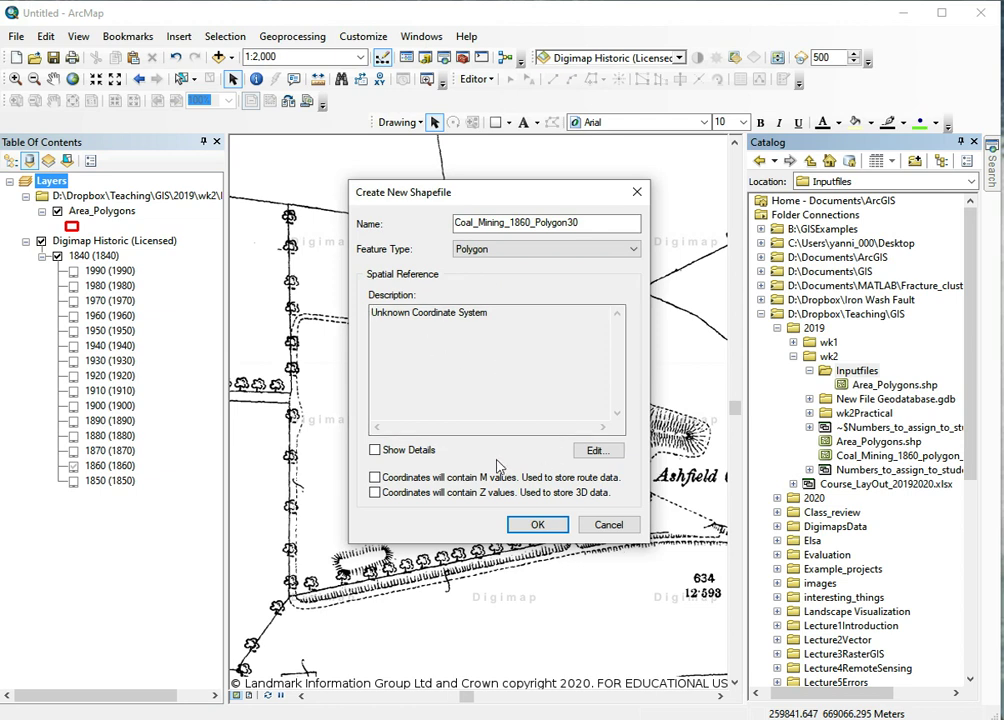
{"action": "left_click", "coordinate": [596, 451]}
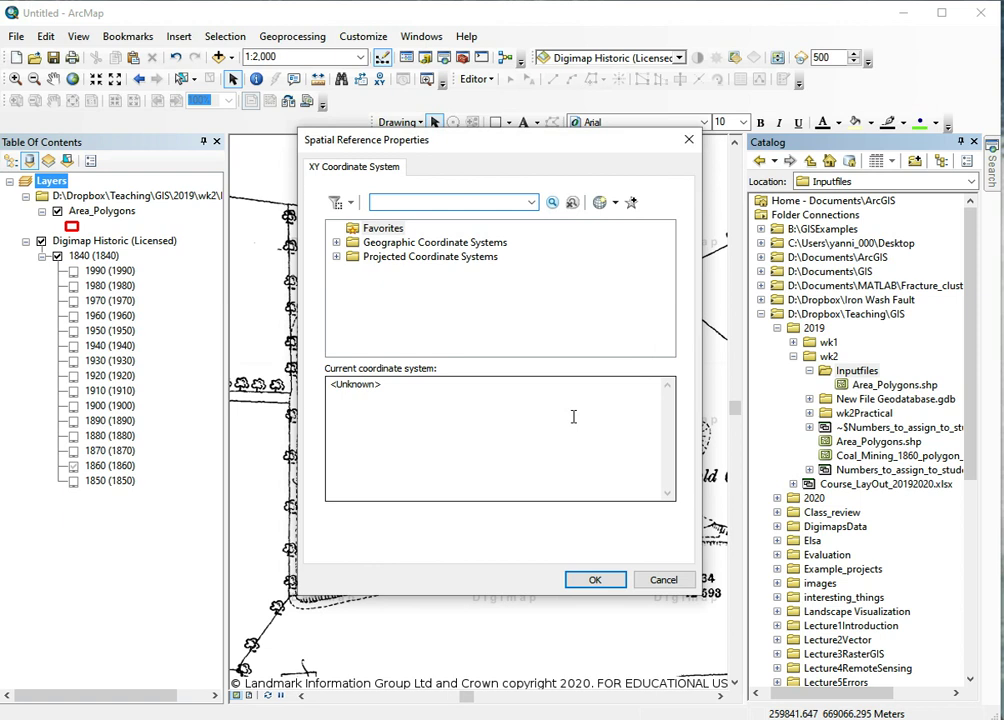
Search 'bri' and choose British National Grid under Projected > National Grids > Europe
{"action": "type", "text": "british"}
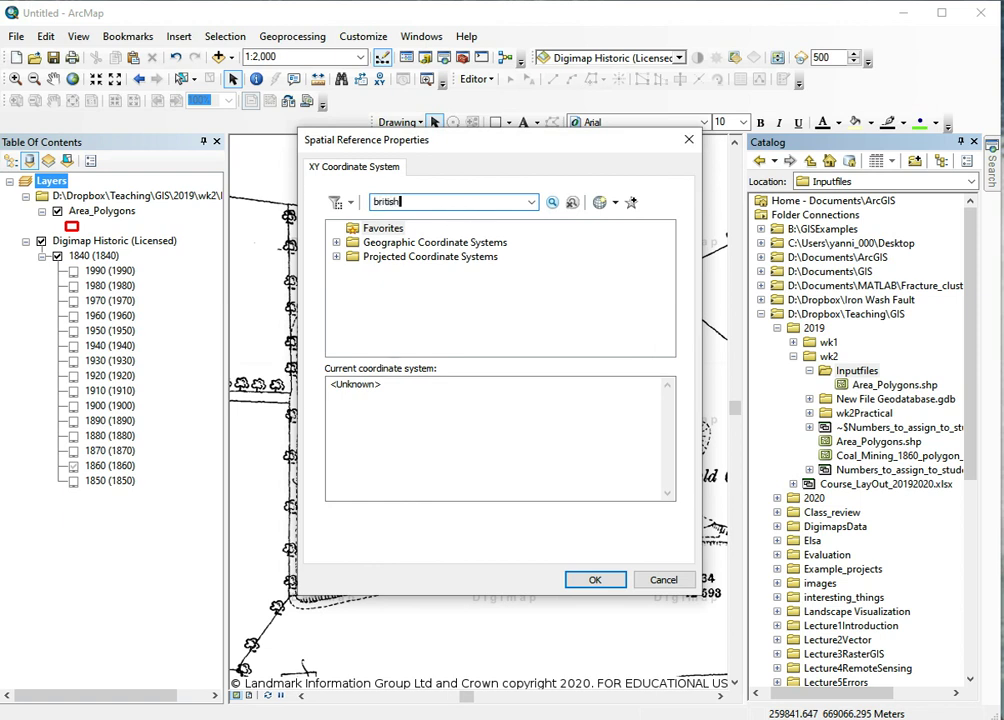
{"action": "key", "text": "Return"}
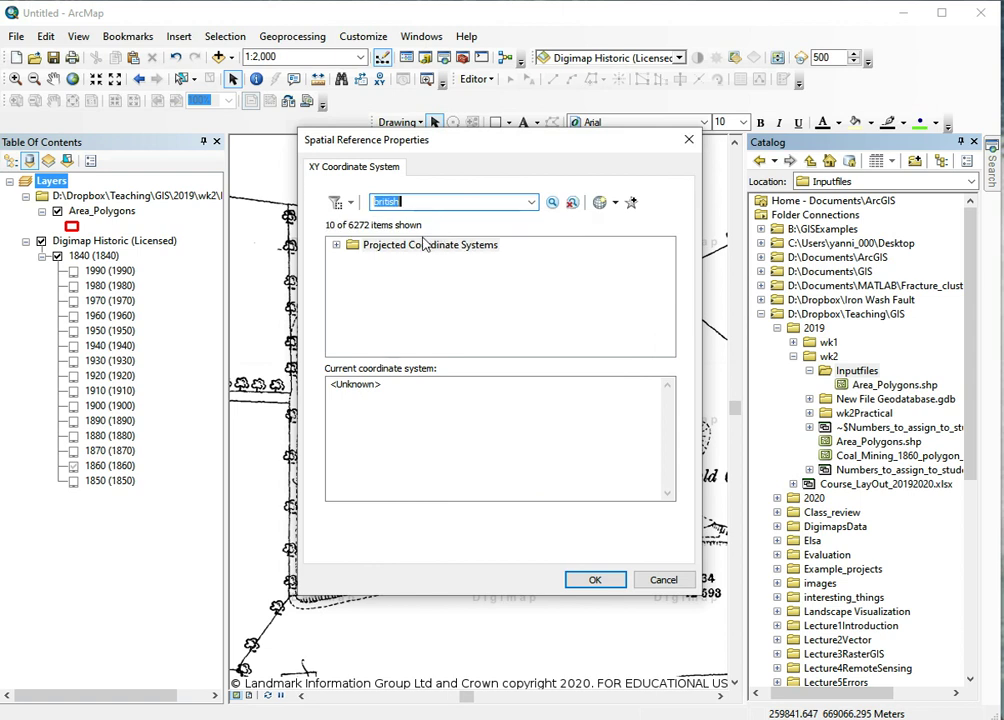
{"action": "double_click", "coordinate": [350, 246]}
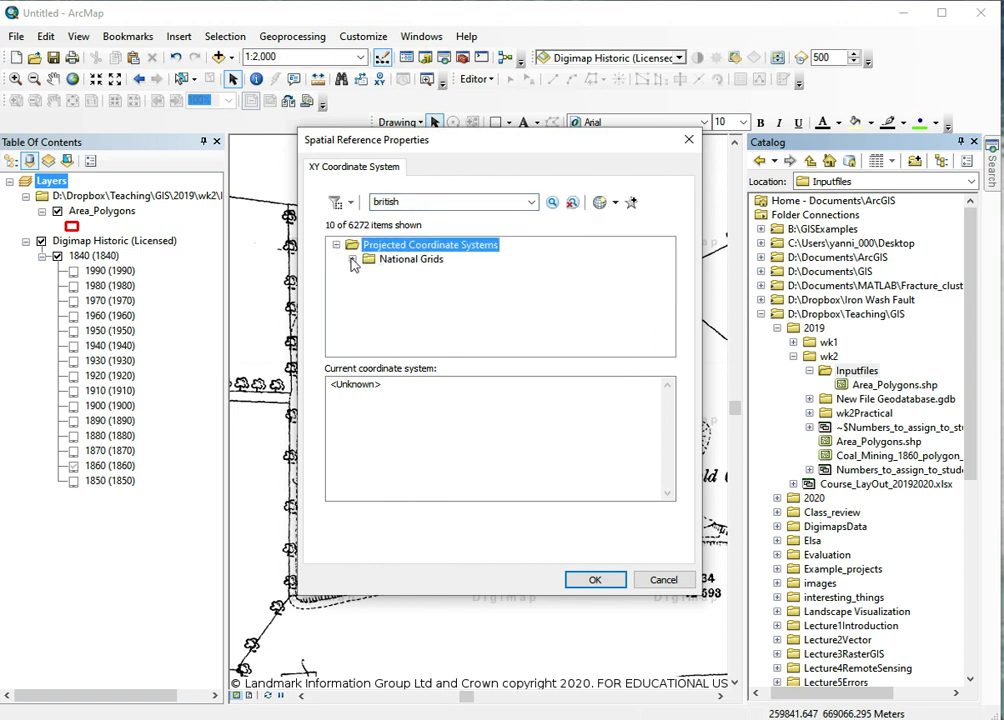
{"action": "left_click", "coordinate": [352, 259]}
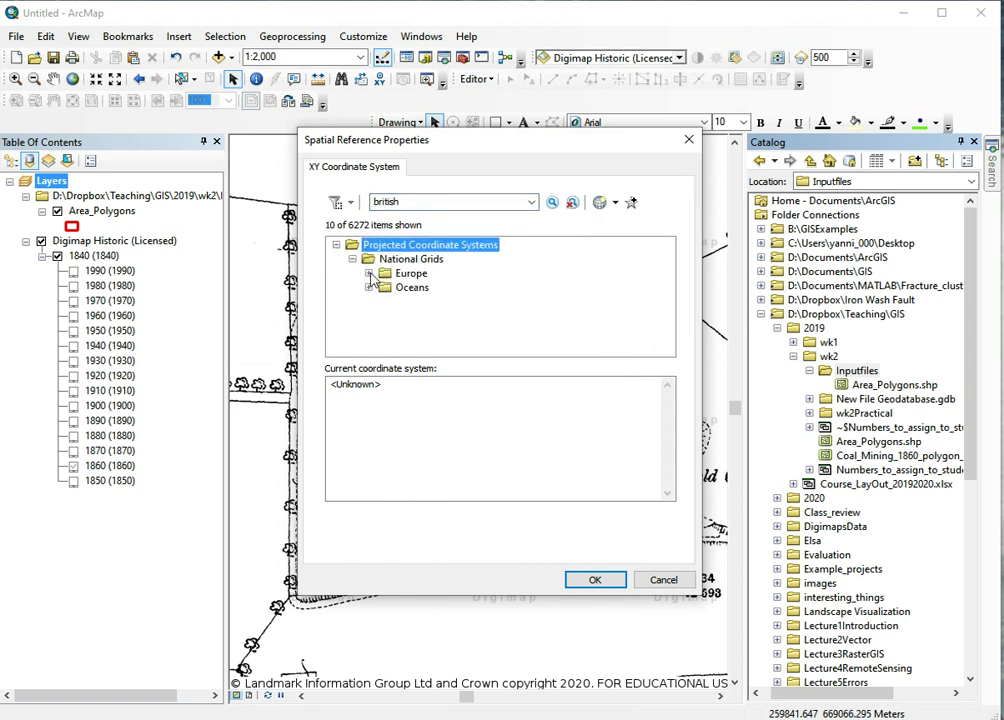
{"action": "left_click", "coordinate": [369, 274]}
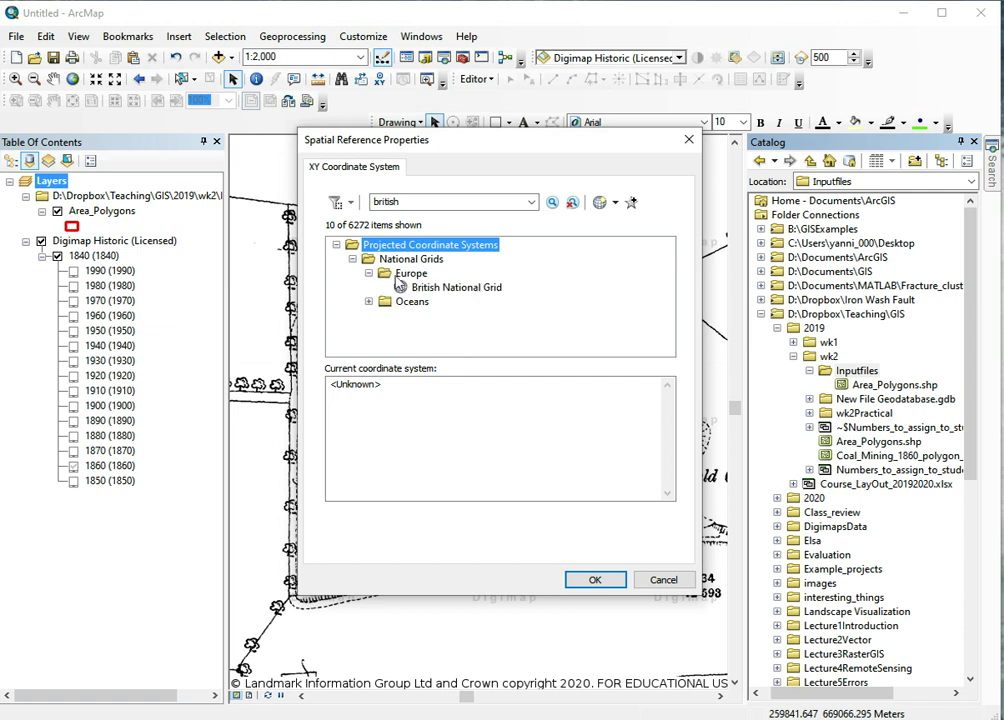
{"action": "left_click", "coordinate": [458, 288]}
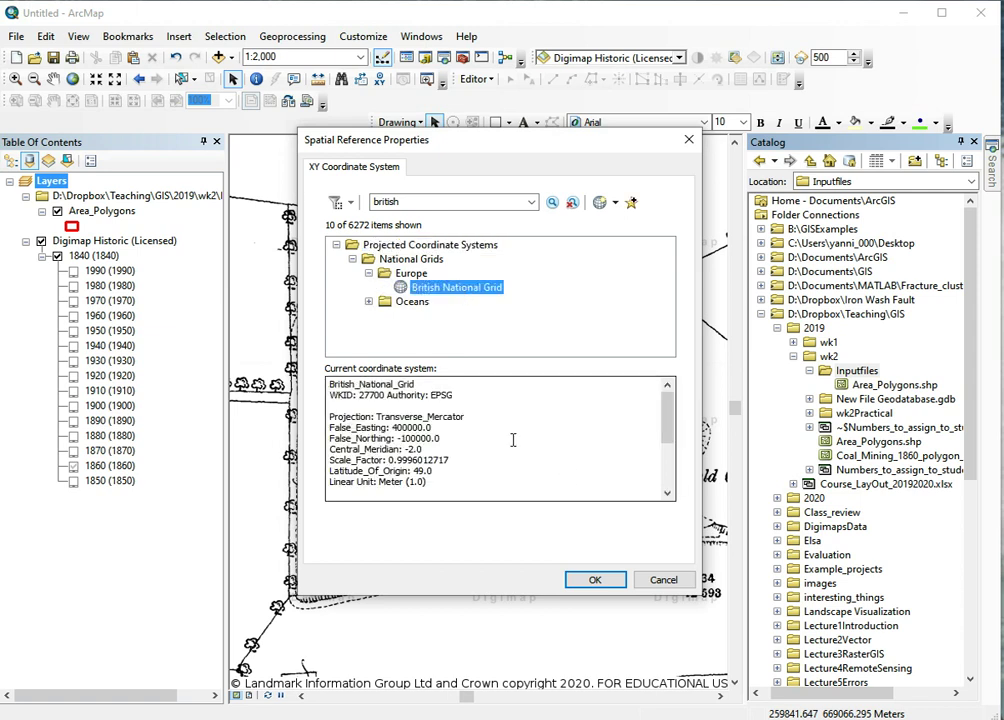
{"action": "left_click", "coordinate": [595, 581]}
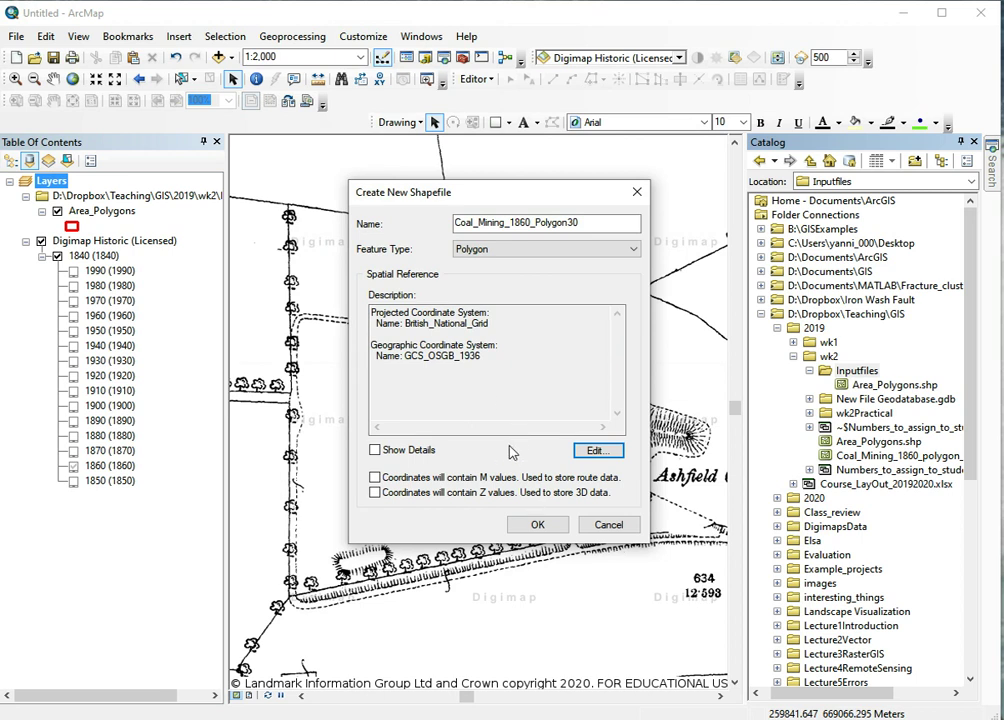
Create the shapefile, add it to the map, and remove the duplicate Coal_Mining_1860_Polygon30 layer
{"action": "left_click", "coordinate": [537, 524]}
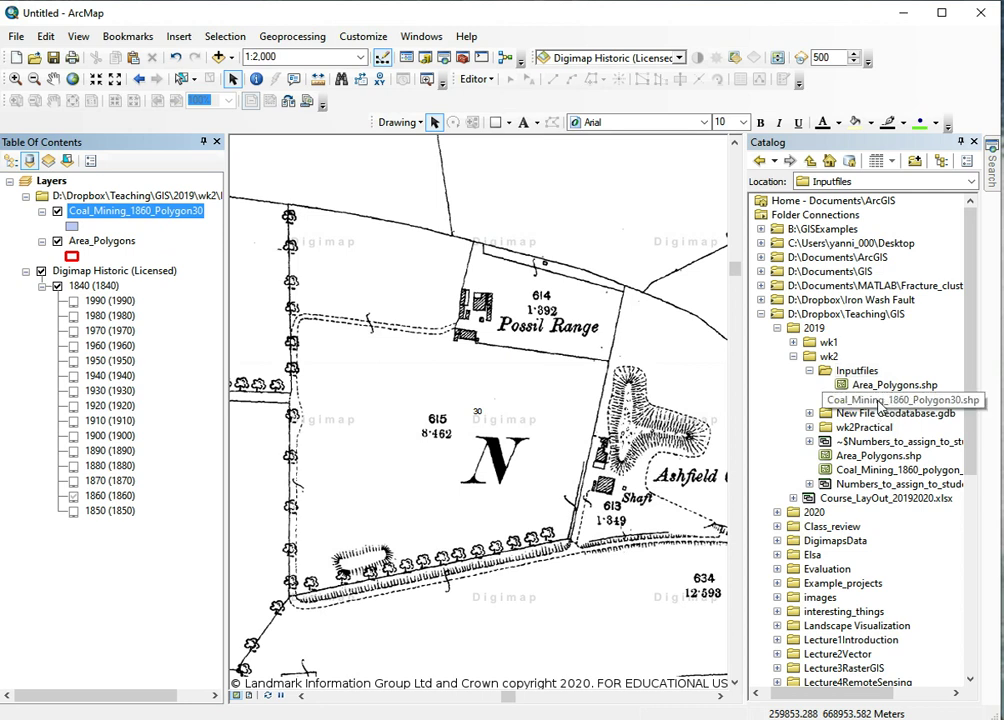
{"action": "left_click_drag", "start_coordinate": [878, 403], "coordinate": [172, 245]}
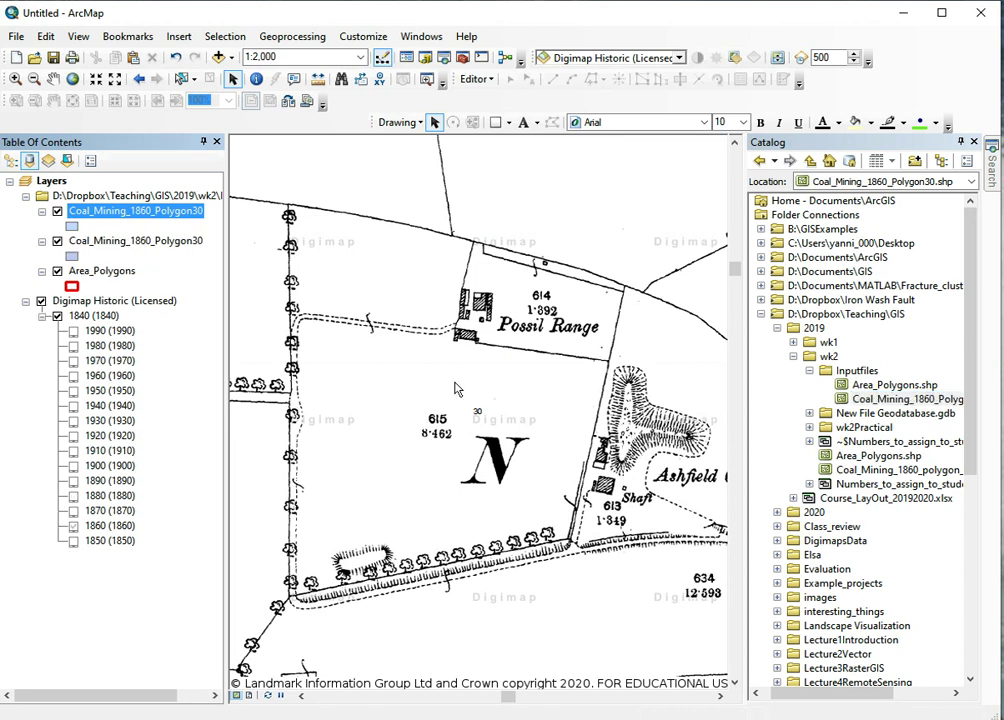
{"action": "left_click", "coordinate": [57, 242]}
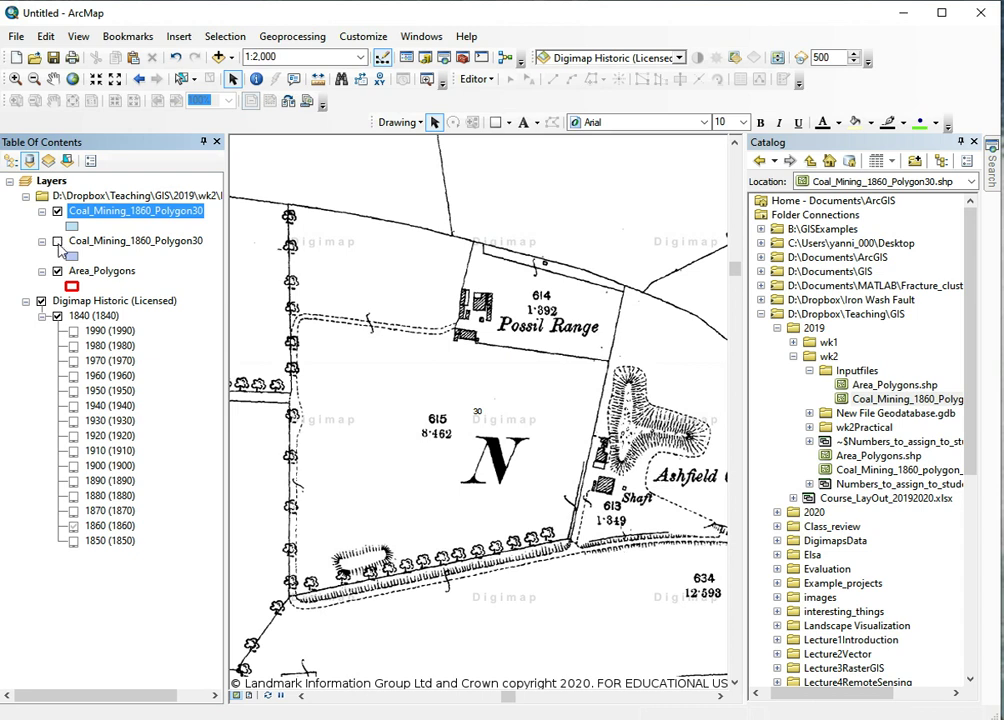
{"action": "right_click", "coordinate": [108, 241]}
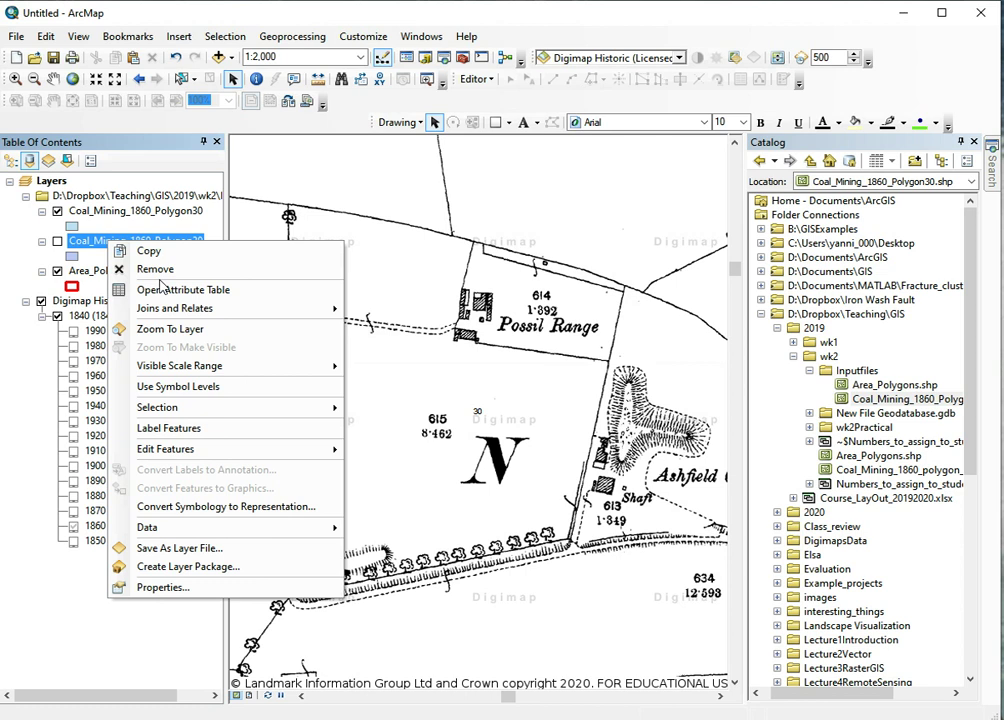
{"action": "left_click", "coordinate": [150, 269]}
{"action": "left_click", "coordinate": [141, 213]}
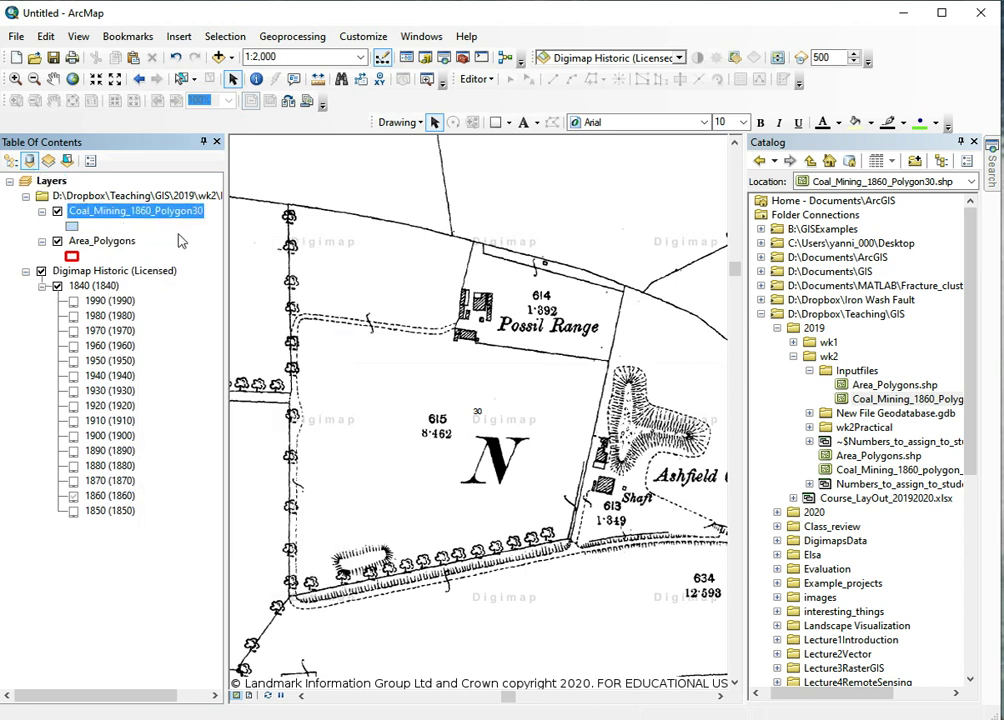
Start editing from the Coal_Mining_1860_Polygon30 layer's context menu, leaving the Editor menu unused
{"action": "right_click", "coordinate": [125, 218]}
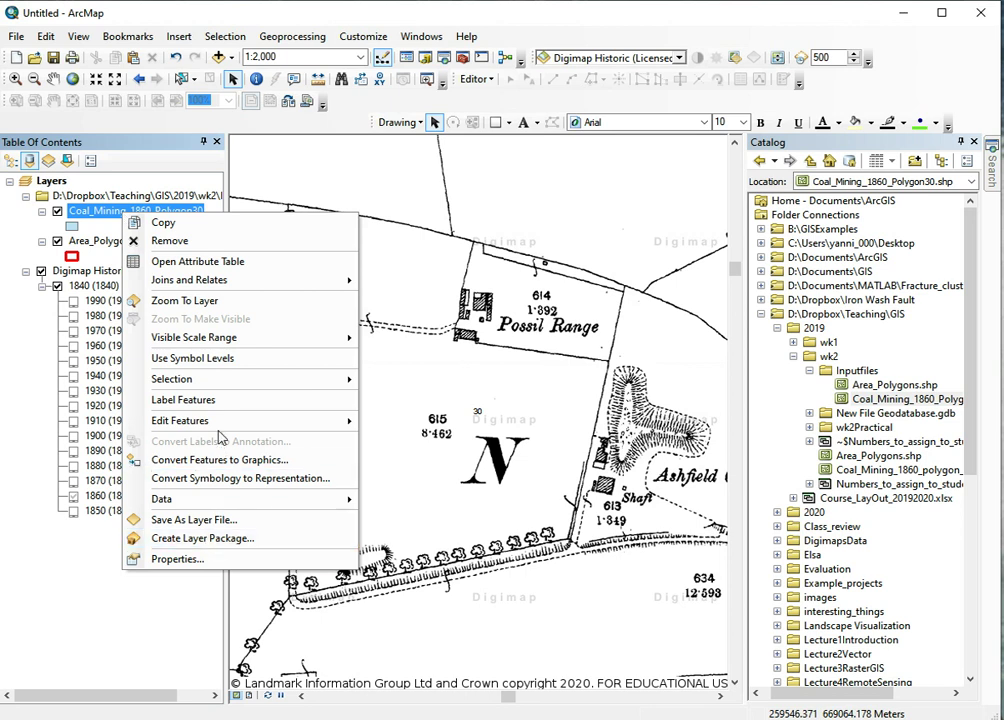
{"action": "mouse_move", "coordinate": [350, 421]}
{"action": "left_click", "coordinate": [420, 424]}
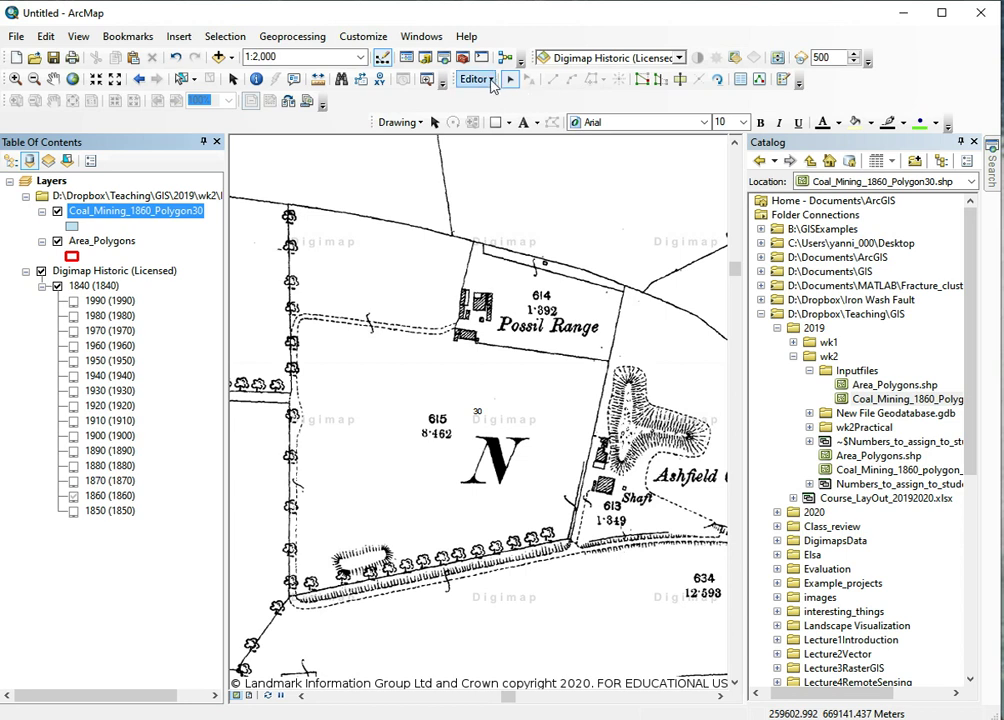
{"action": "left_click", "coordinate": [490, 80]}
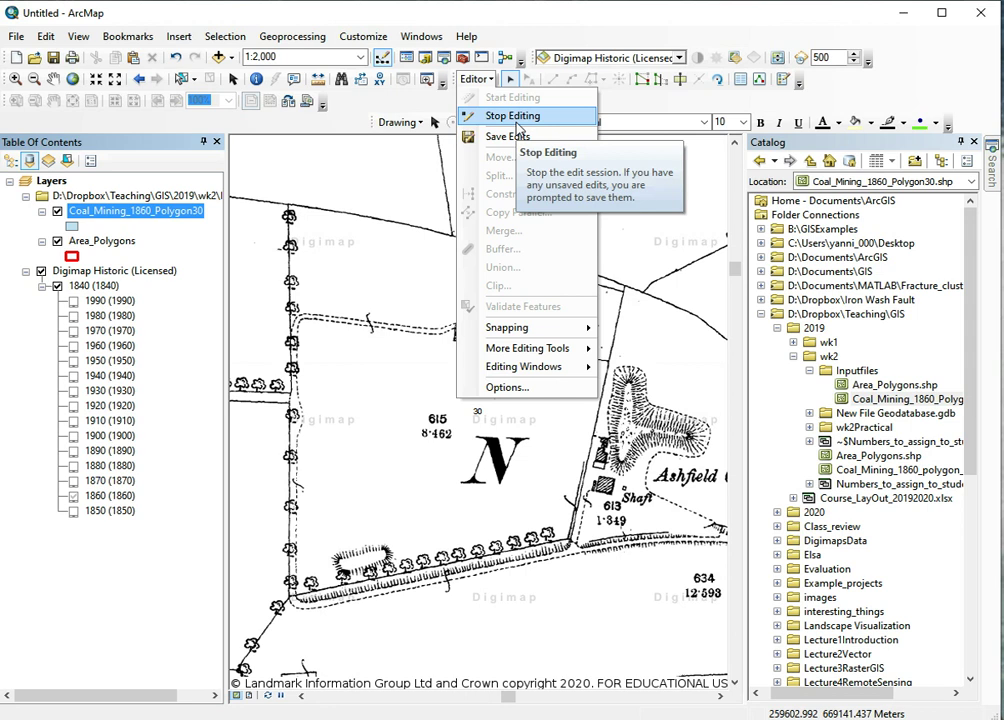
{"action": "left_click", "coordinate": [628, 96]}
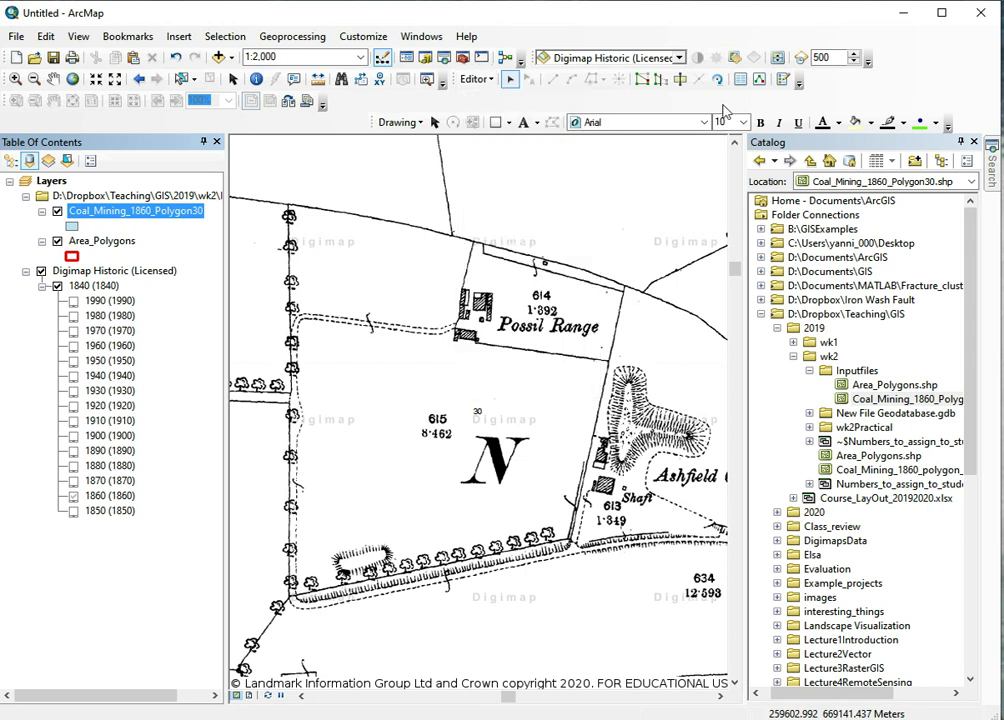
Swap the Catalog for Create Features, scroll the map, and select the Coal_Mining_1860_Polygon30 template
{"action": "left_click", "coordinate": [782, 84]}
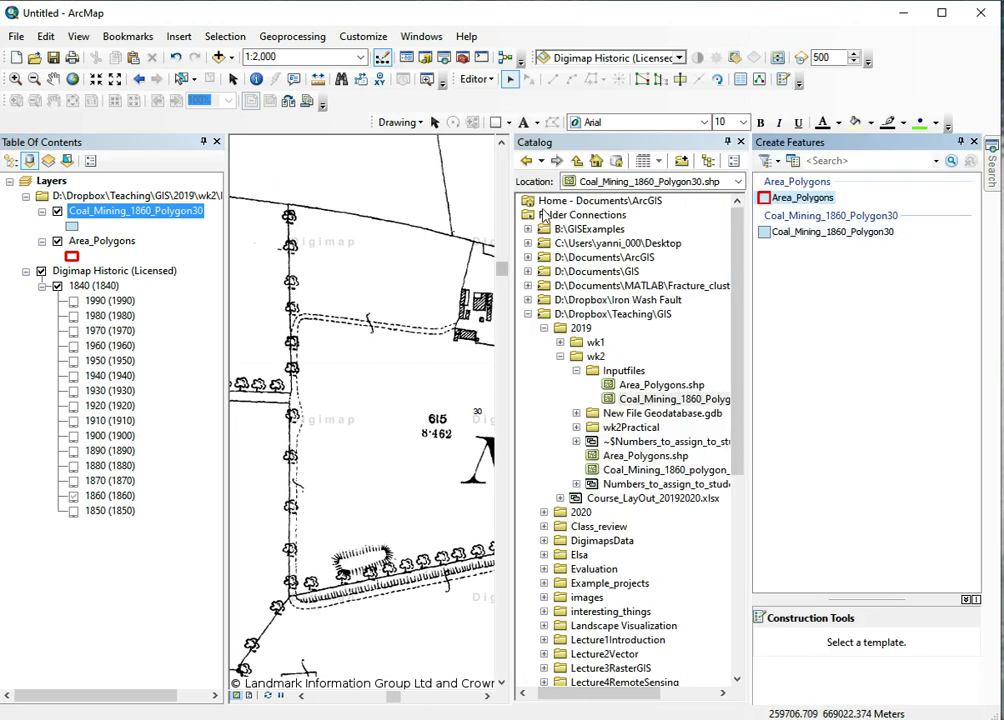
{"action": "left_click", "coordinate": [741, 142]}
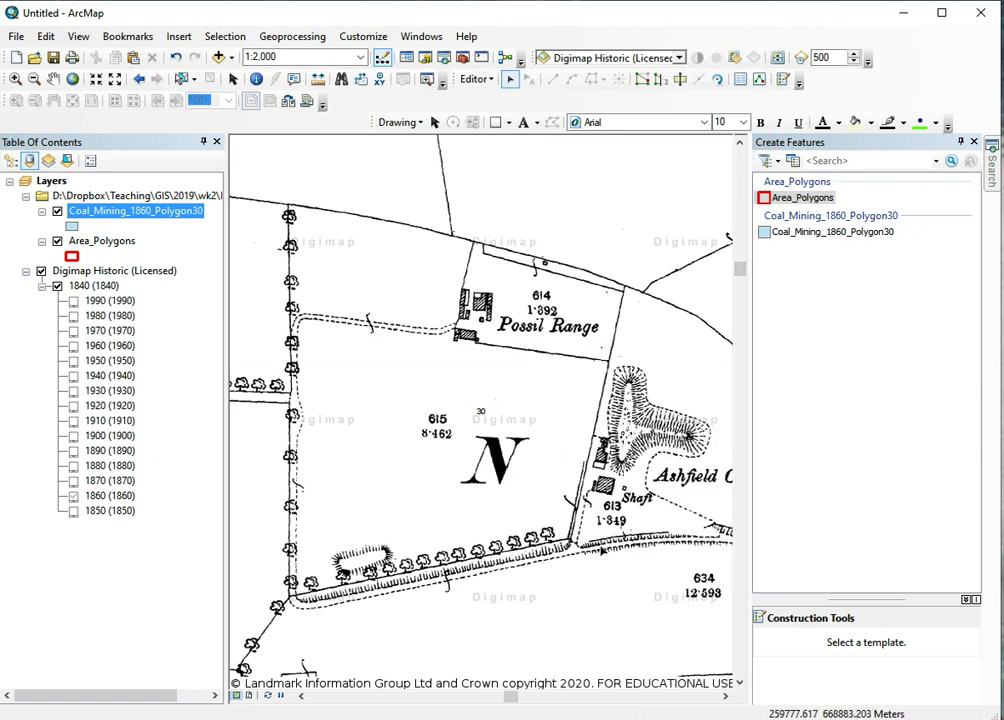
{"action": "left_click", "coordinate": [725, 696]}
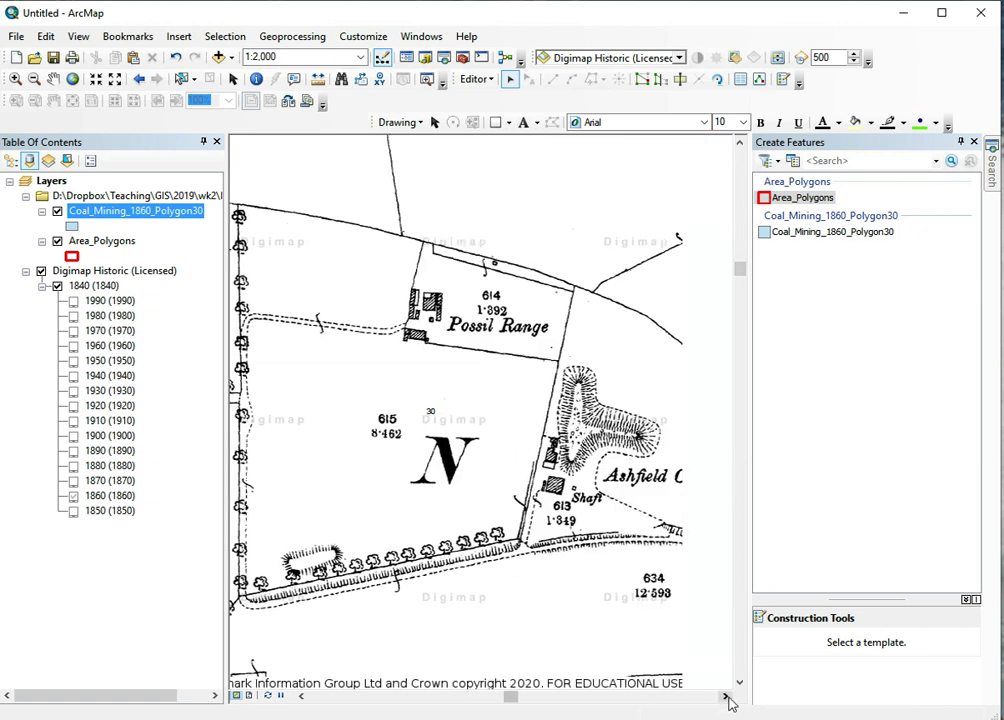
{"action": "left_click", "coordinate": [725, 696]}
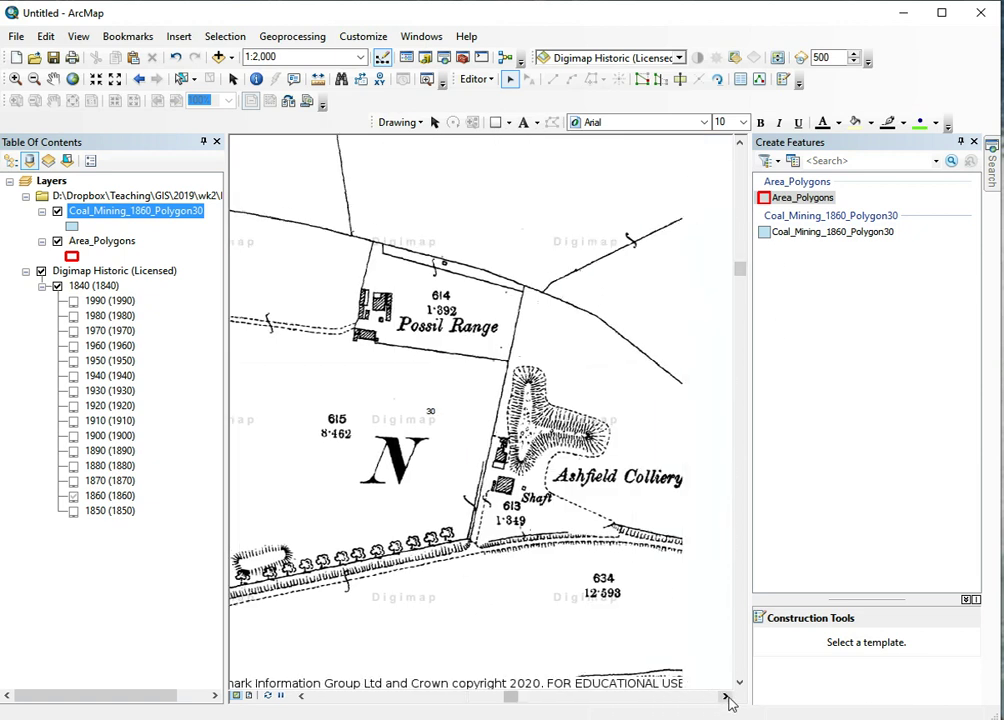
{"action": "left_click", "coordinate": [800, 234]}
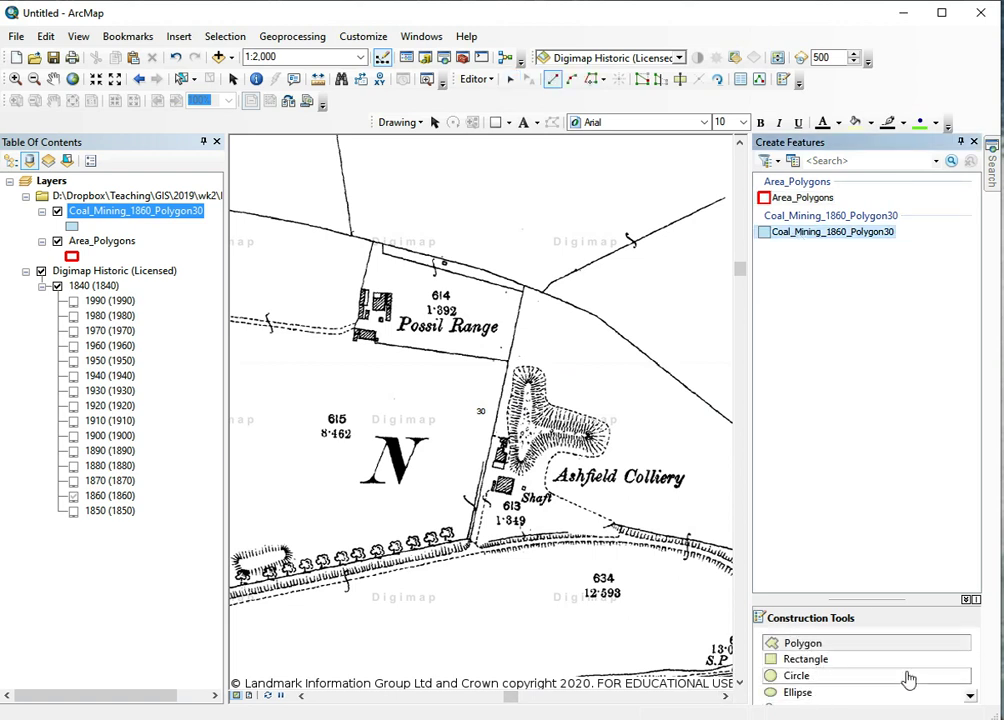
With the Polygon tool, trace the spoil heap's northern edge and eastern lobe
{"action": "left_click", "coordinate": [808, 645]}
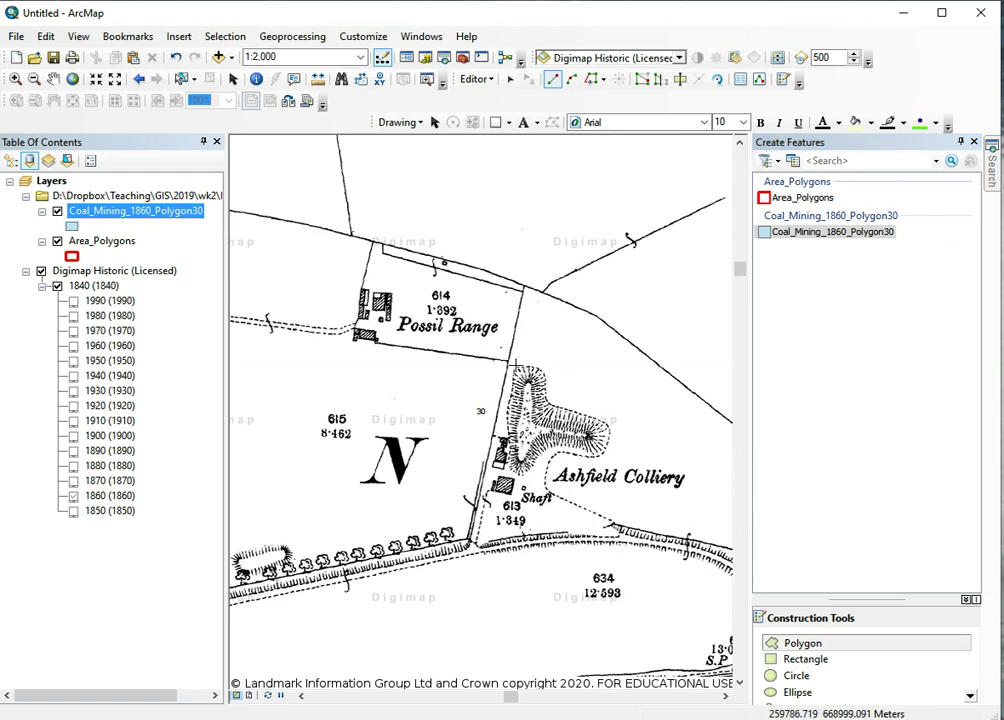
{"action": "left_click", "coordinate": [515, 369]}
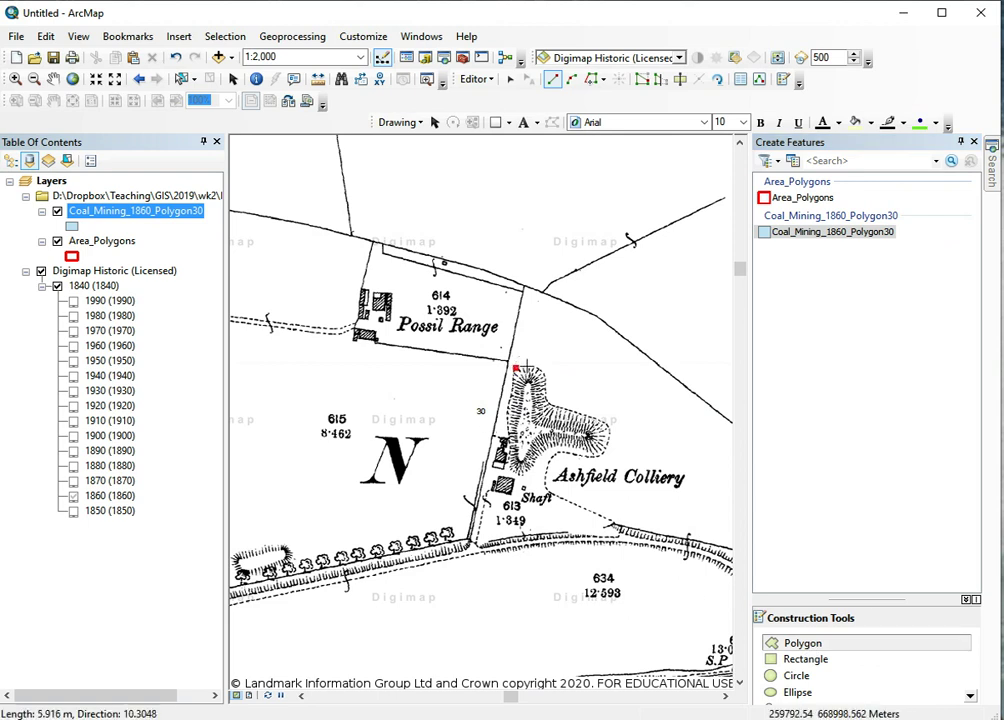
{"action": "left_click", "coordinate": [531, 366]}
{"action": "left_click", "coordinate": [547, 376]}
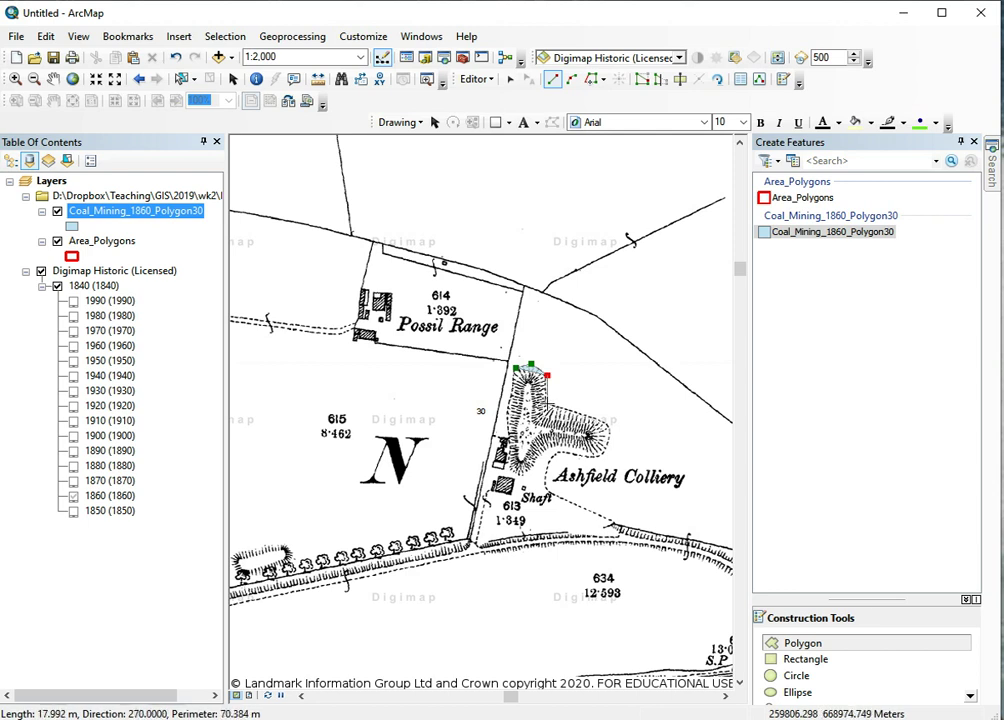
{"action": "left_click", "coordinate": [547, 404]}
{"action": "left_click", "coordinate": [589, 418]}
{"action": "left_click", "coordinate": [610, 428]}
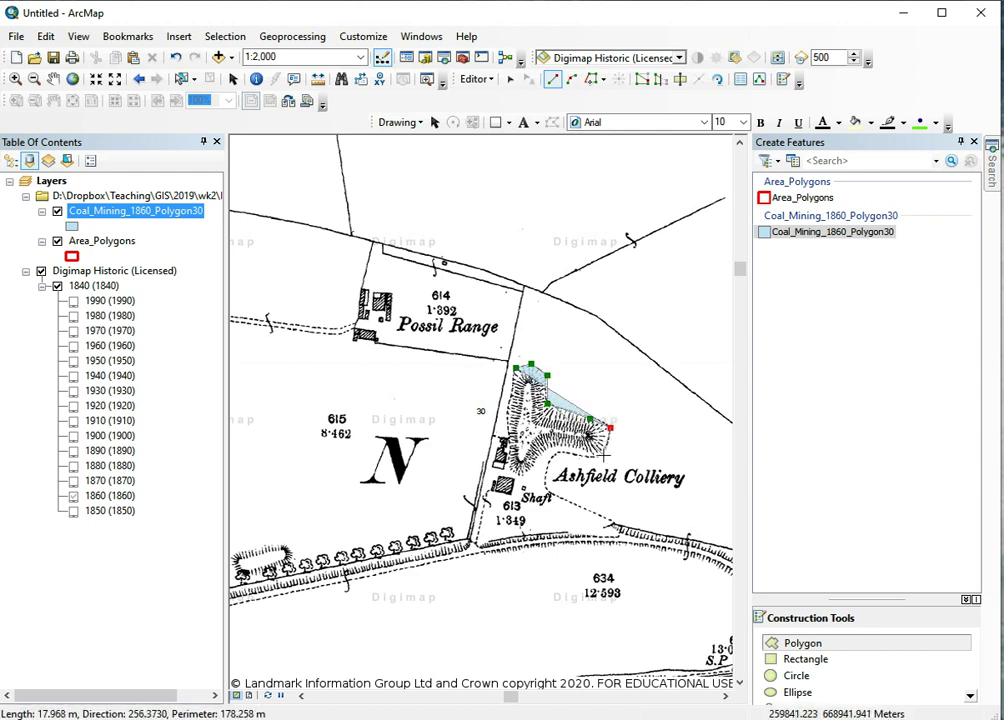
{"action": "left_click", "coordinate": [603, 455]}
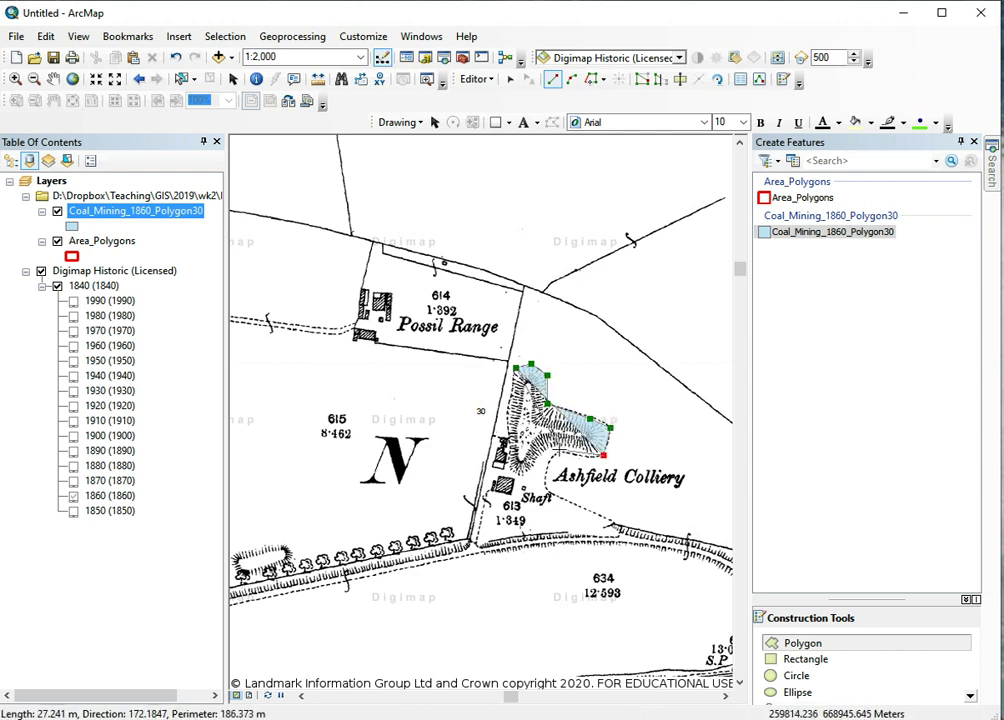
Continue the outline down by the Shaft and up the western side, finishing the polygon
{"action": "left_click", "coordinate": [557, 450]}
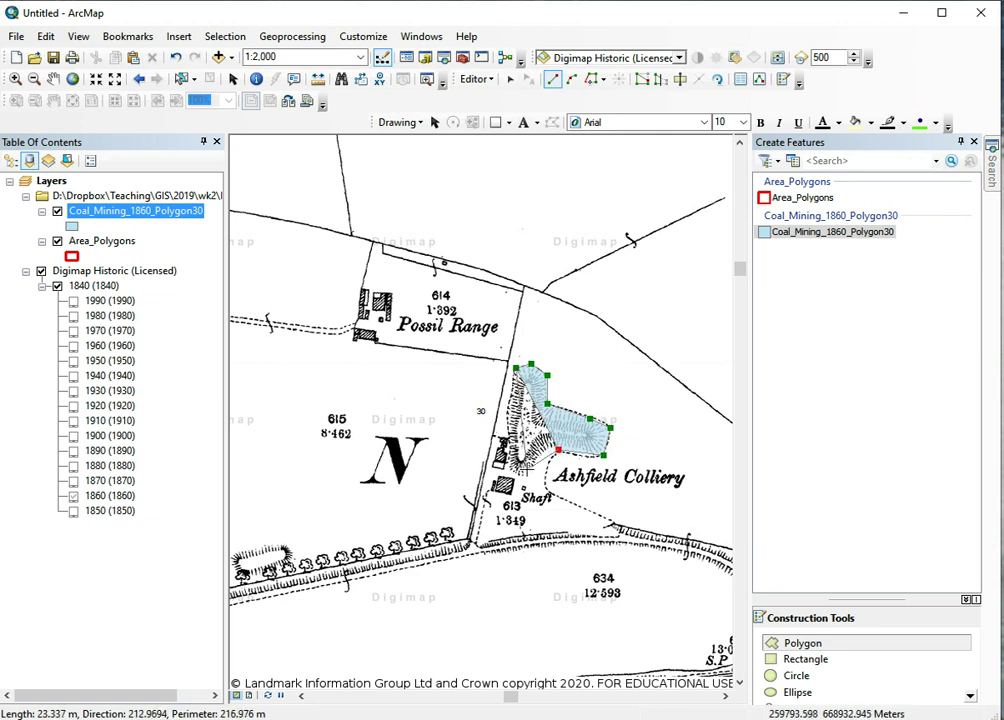
{"action": "left_click", "coordinate": [527, 472]}
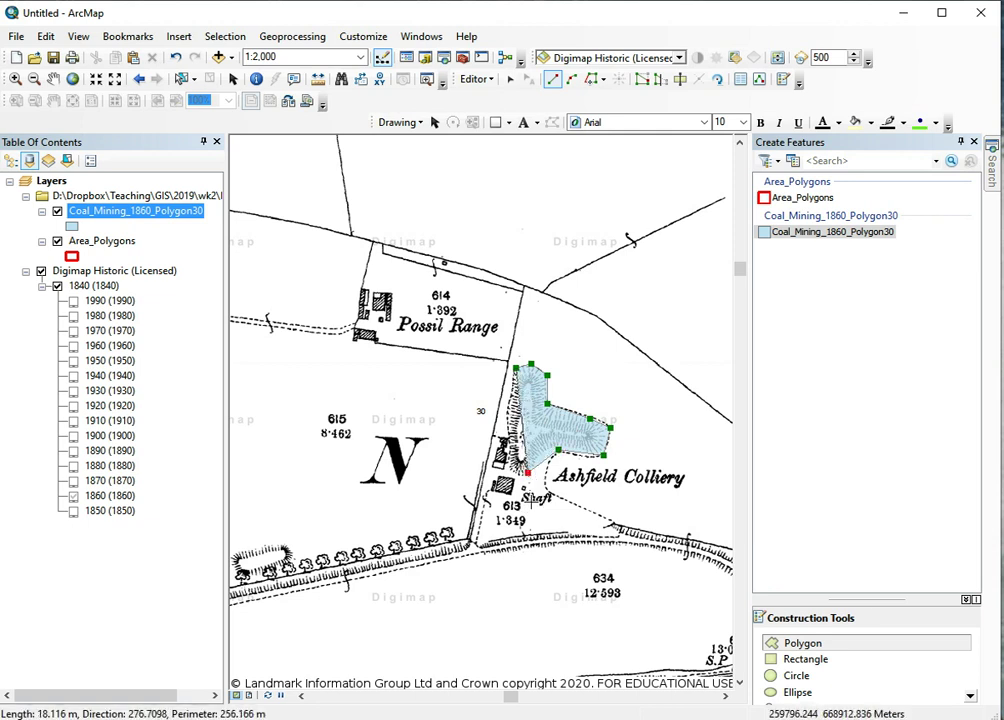
{"action": "left_click", "coordinate": [526, 496]}
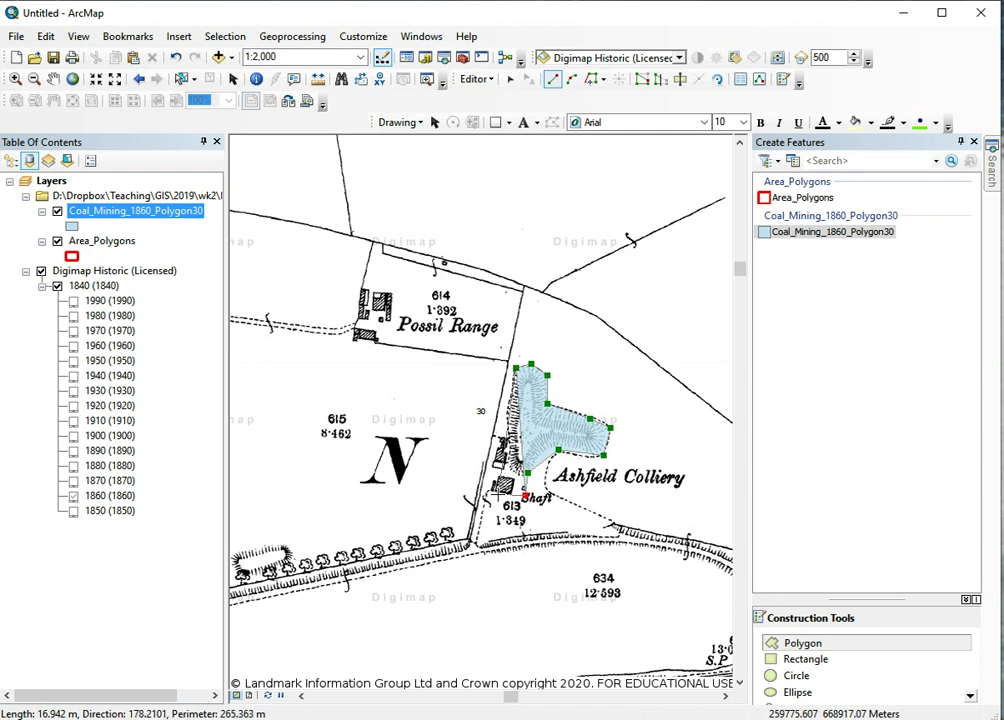
{"action": "left_click", "coordinate": [498, 490]}
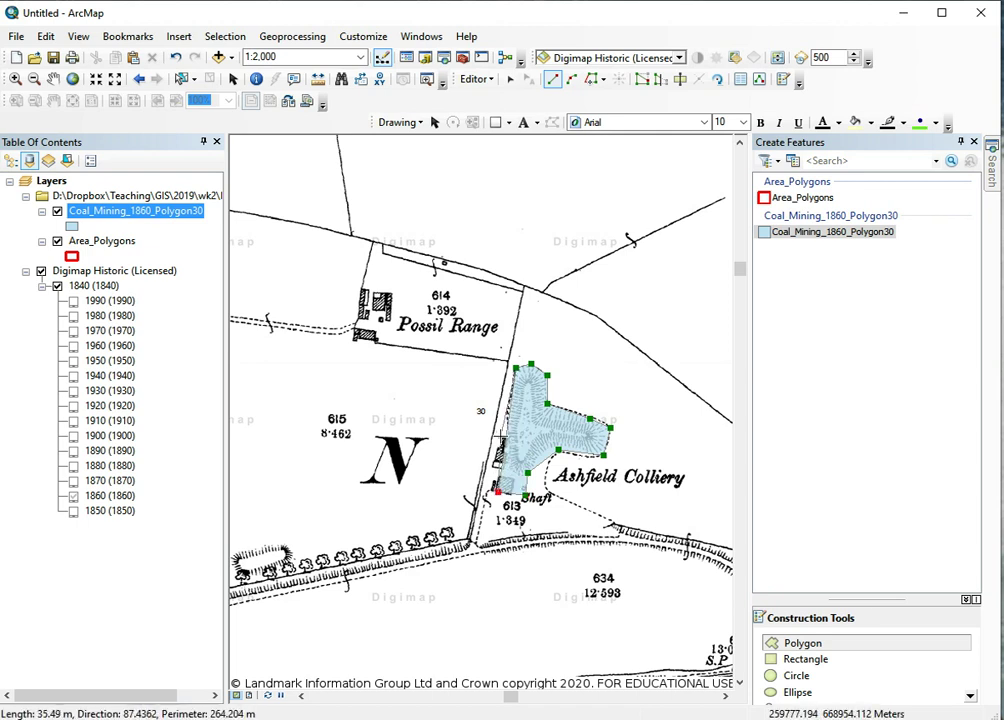
{"action": "left_click", "coordinate": [501, 436]}
{"action": "left_click", "coordinate": [507, 401]}
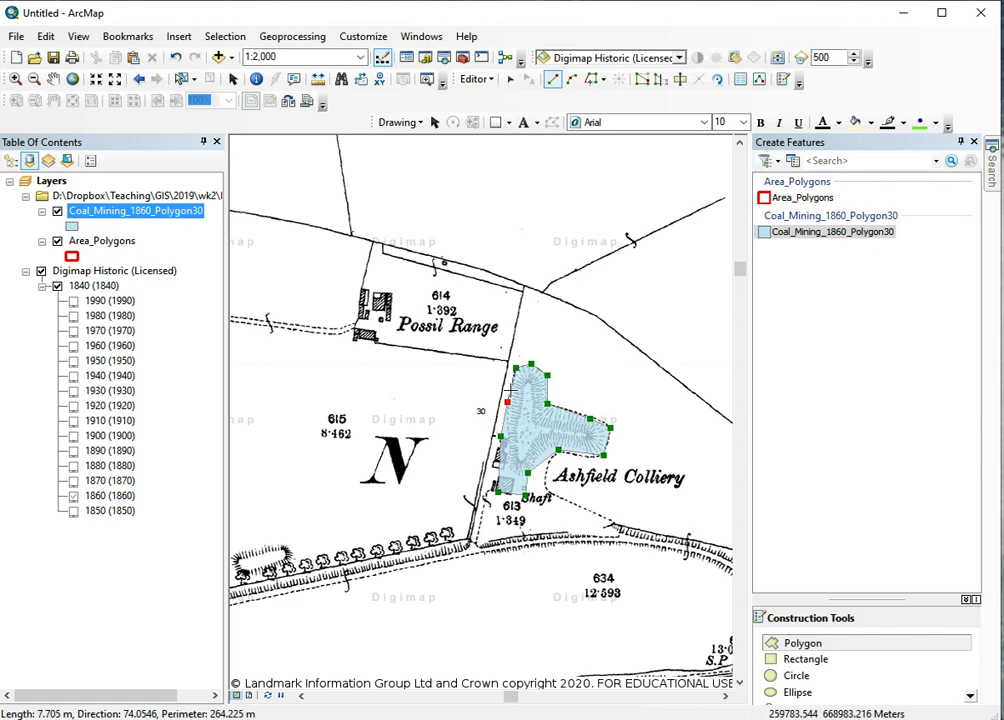
{"action": "double_click", "coordinate": [511, 389]}
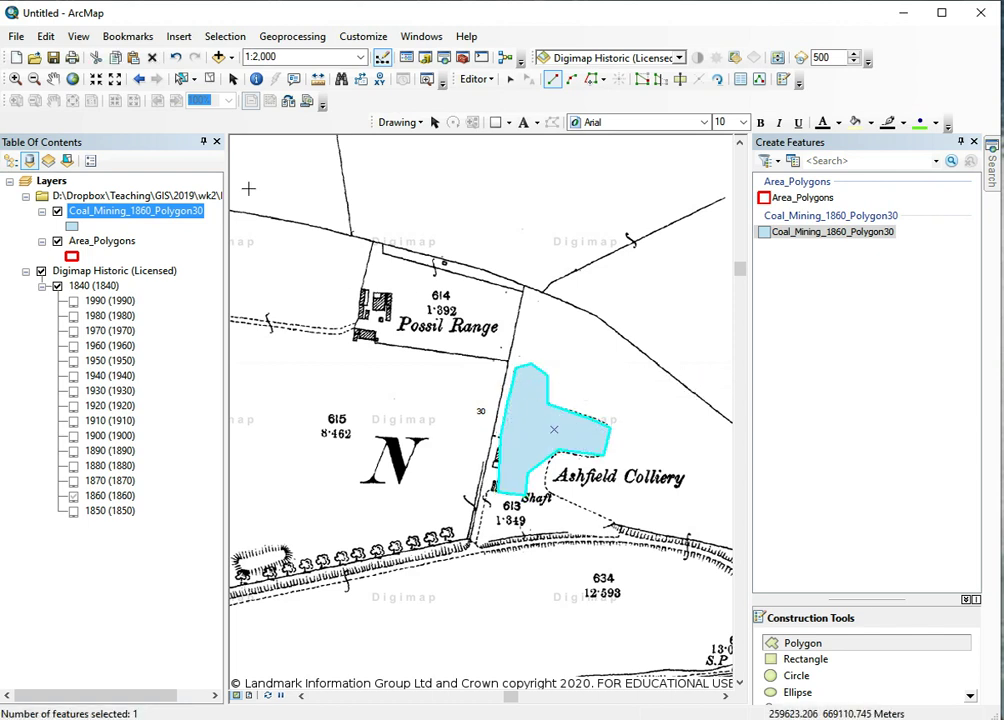
Pan the map with the Pan tool until the Old Shaft is centred in view
{"action": "left_click", "coordinate": [53, 78]}
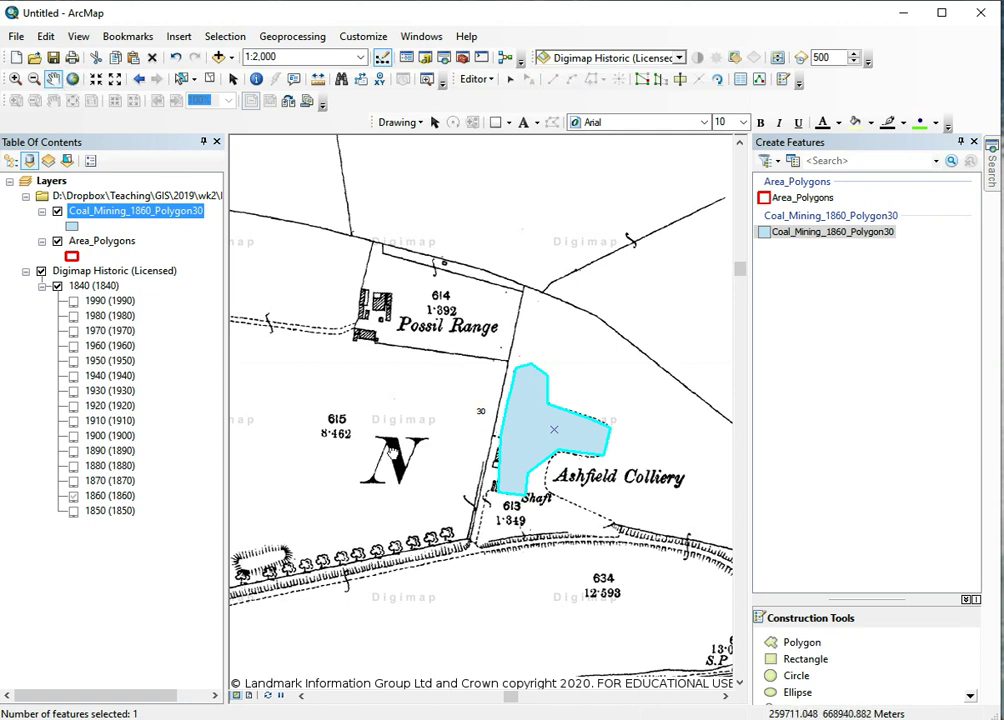
{"action": "left_click_drag", "start_coordinate": [393, 452], "coordinate": [379, 198]}
{"action": "left_click_drag", "start_coordinate": [674, 596], "coordinate": [512, 480]}
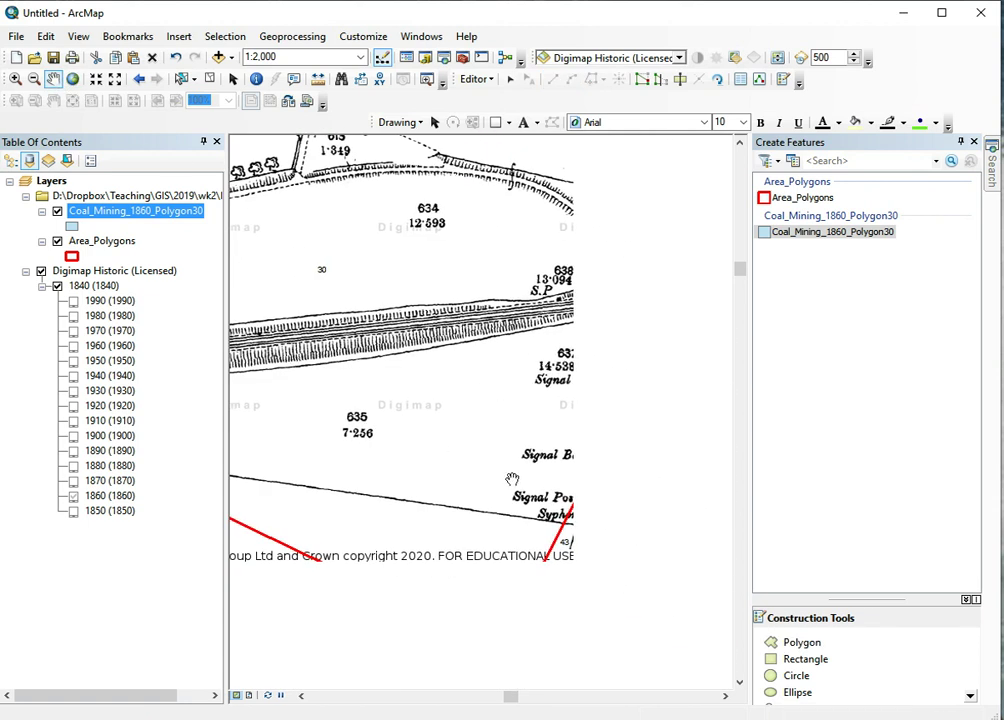
{"action": "left_click_drag", "start_coordinate": [448, 530], "coordinate": [453, 483]}
{"action": "left_click_drag", "start_coordinate": [399, 460], "coordinate": [582, 501]}
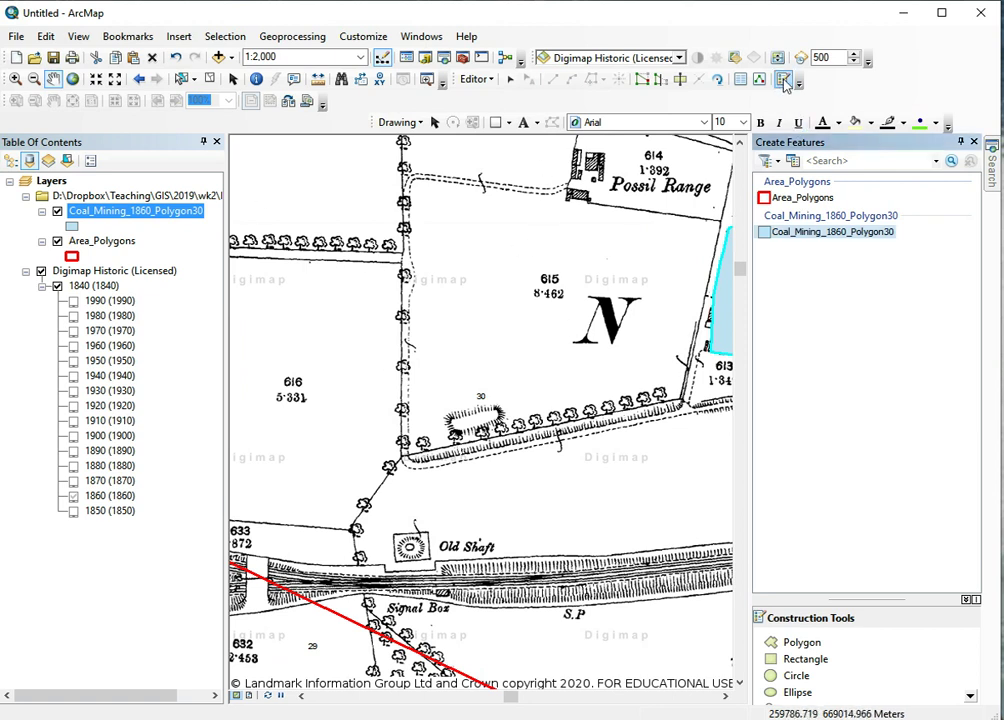
Draw a small square polygon through the Old Shaft's four corners
{"action": "left_click", "coordinate": [797, 641]}
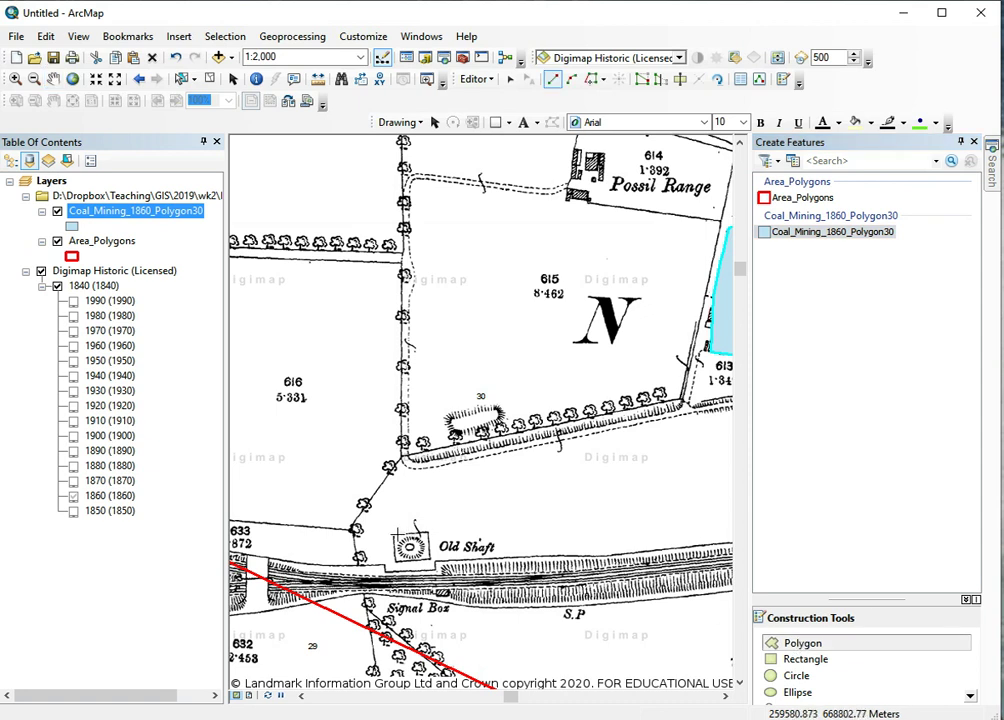
{"action": "left_click", "coordinate": [392, 534]}
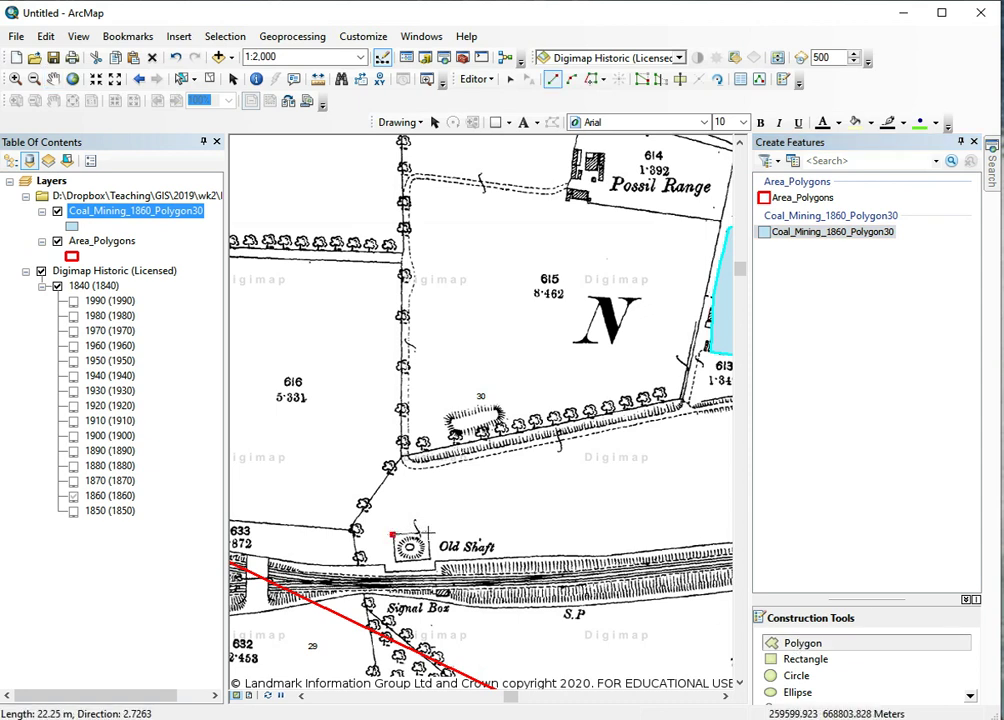
{"action": "left_click", "coordinate": [428, 533]}
{"action": "left_click", "coordinate": [430, 563]}
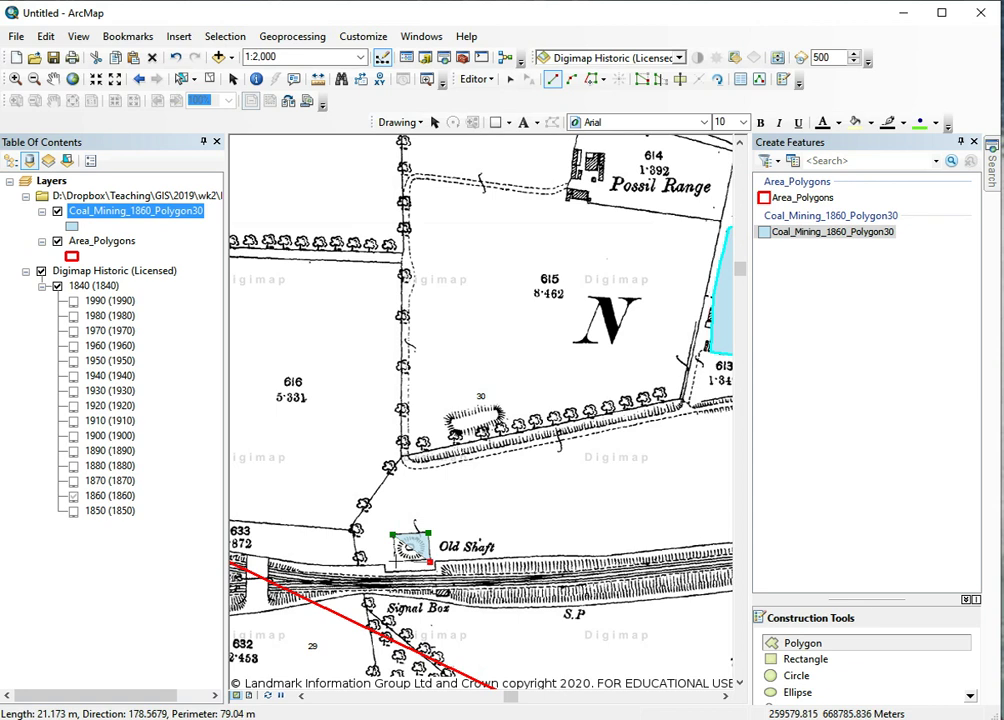
{"action": "double_click", "coordinate": [396, 562]}
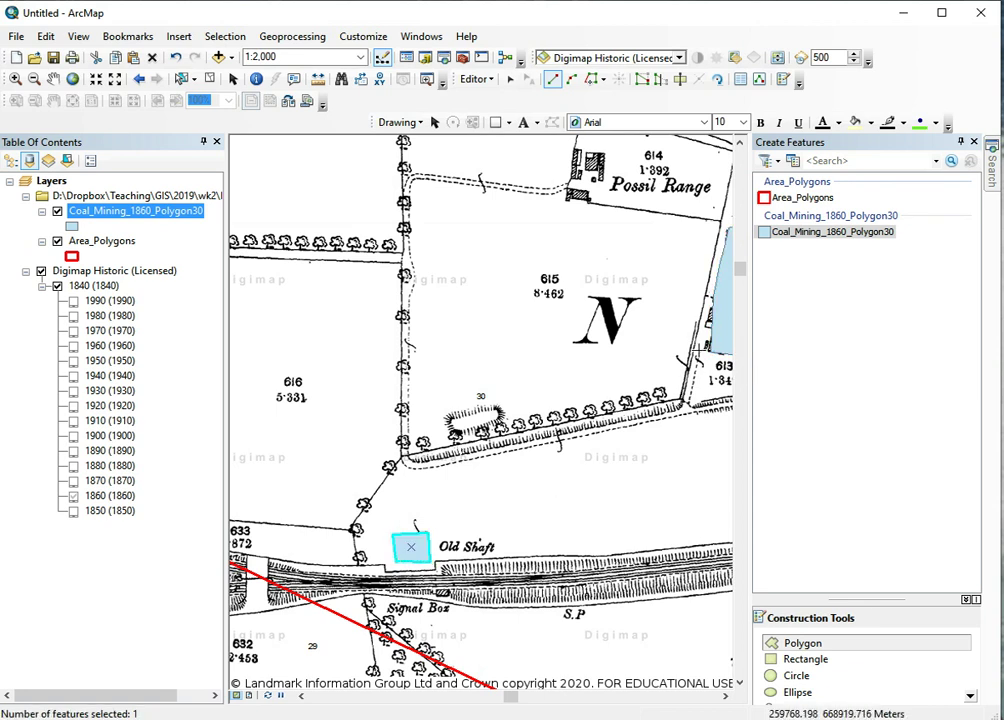